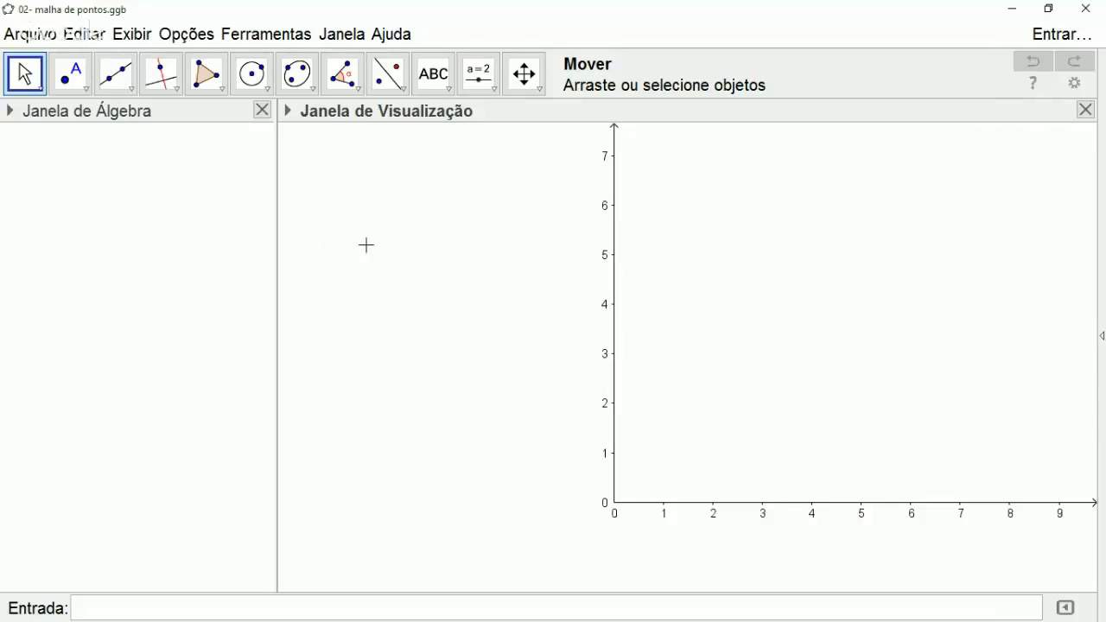
Create a number slider named n ranging from 0 to 20 with increment 1, above the empty area beside the y-axis.
click(478, 78)
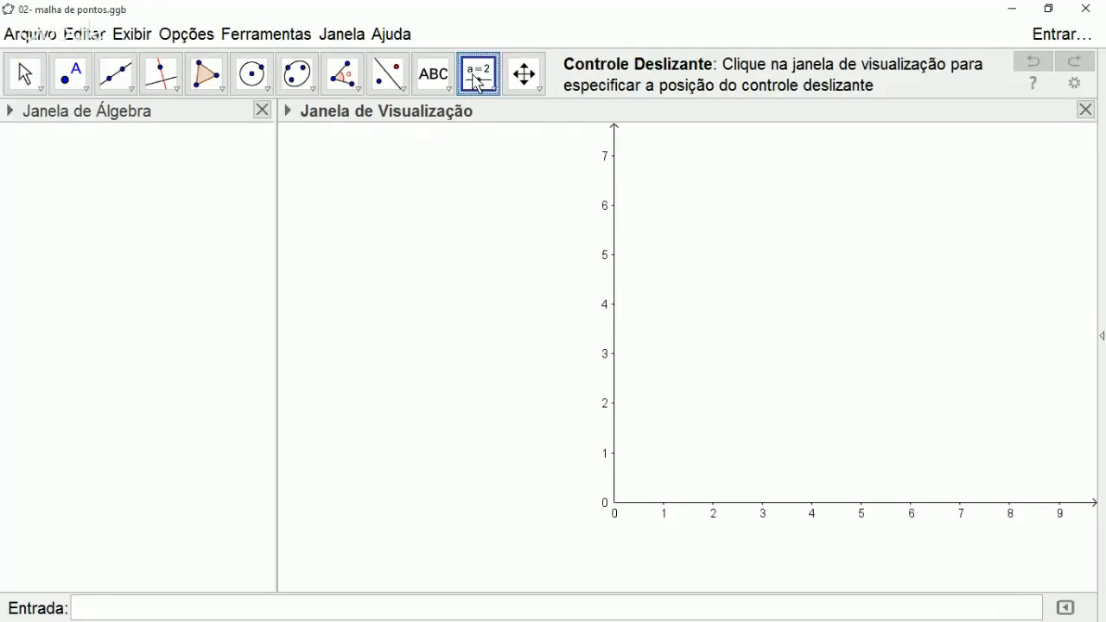
click(478, 82)
click(504, 116)
click(320, 183)
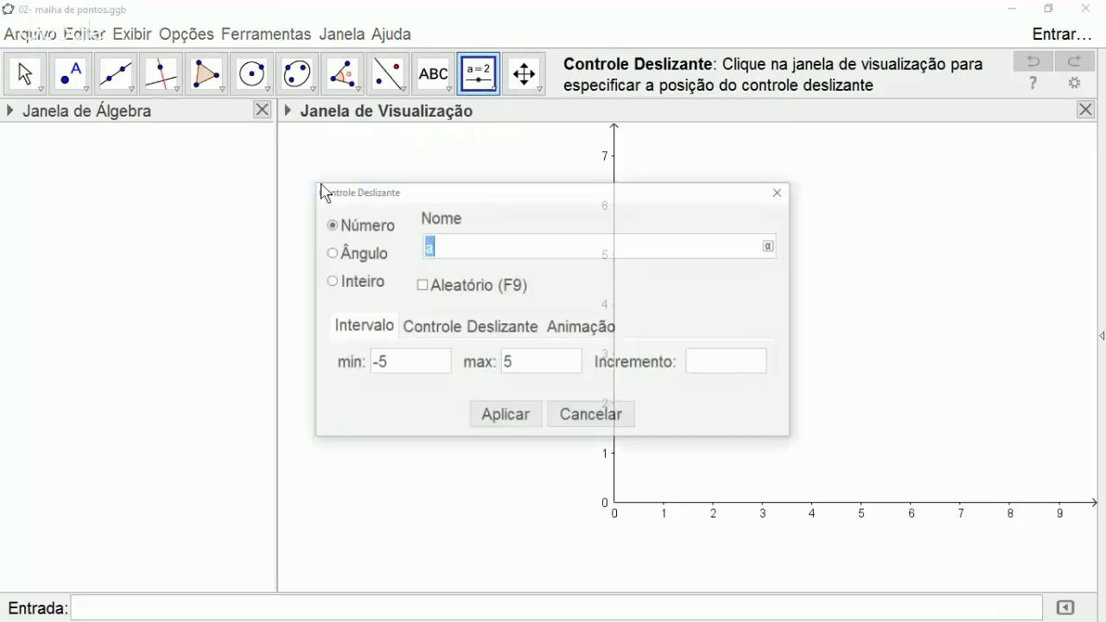
text(n)
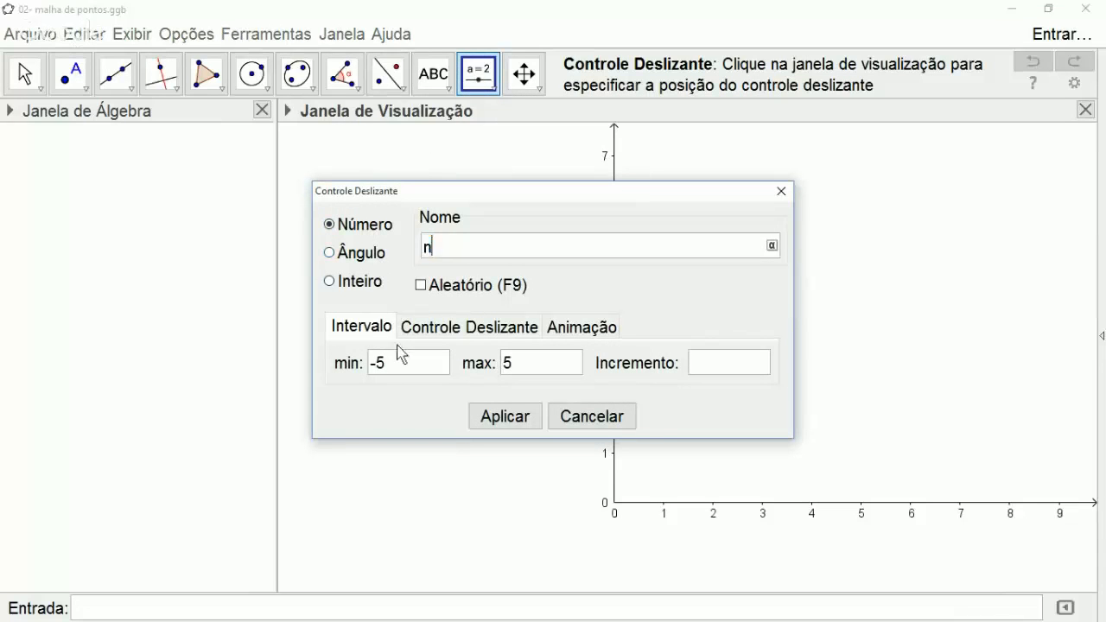
drag(397, 373, 366, 370)
text(0)
double_click(506, 370)
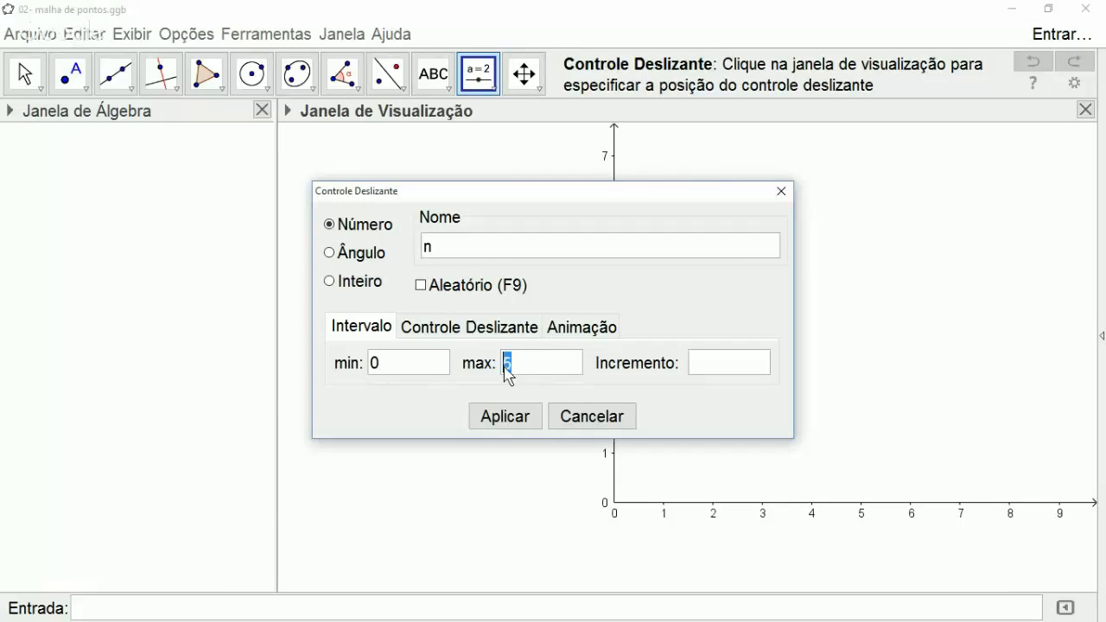
text(20)
click(702, 370)
text(1)
click(506, 417)
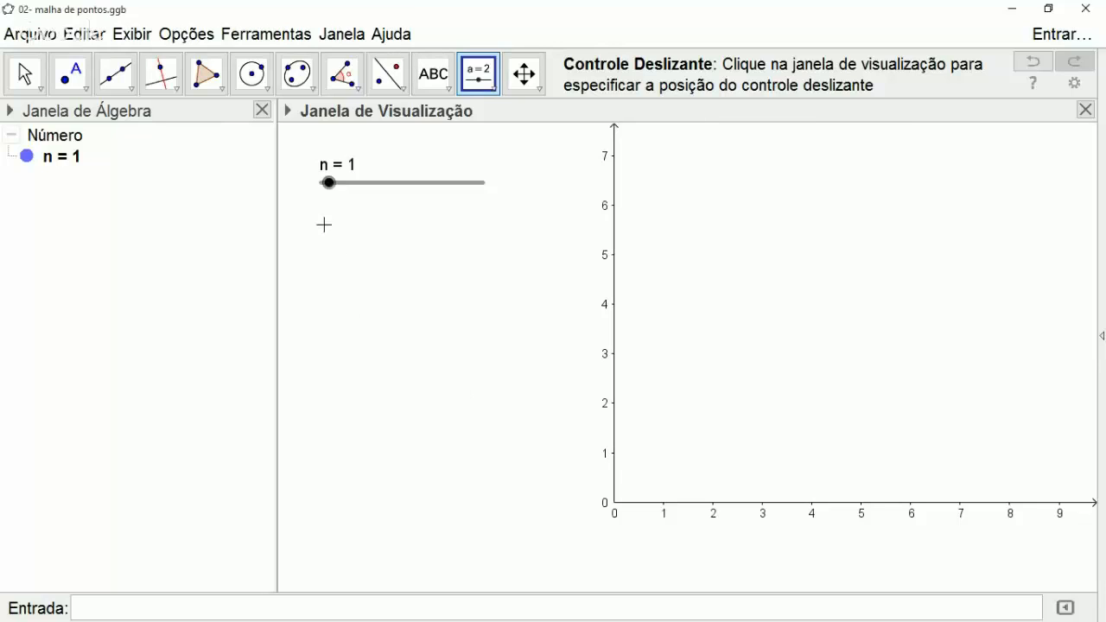
Create a second number slider named m just below slider n, ranging from 0 to 20 with increment 1.
click(324, 225)
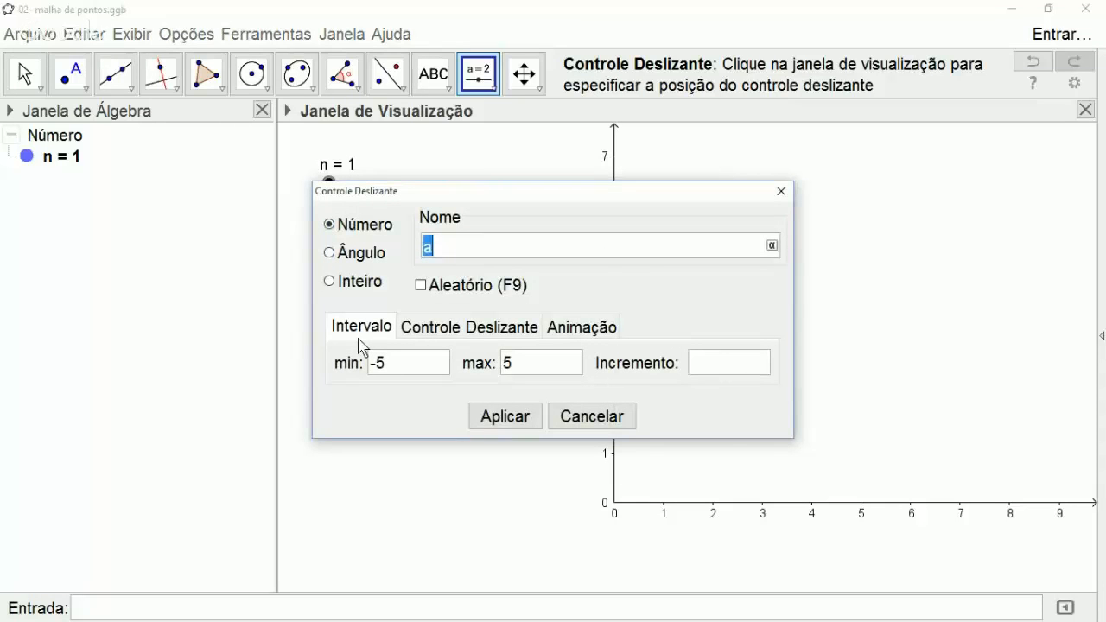
text(m)
drag(391, 364, 365, 371)
text(0)
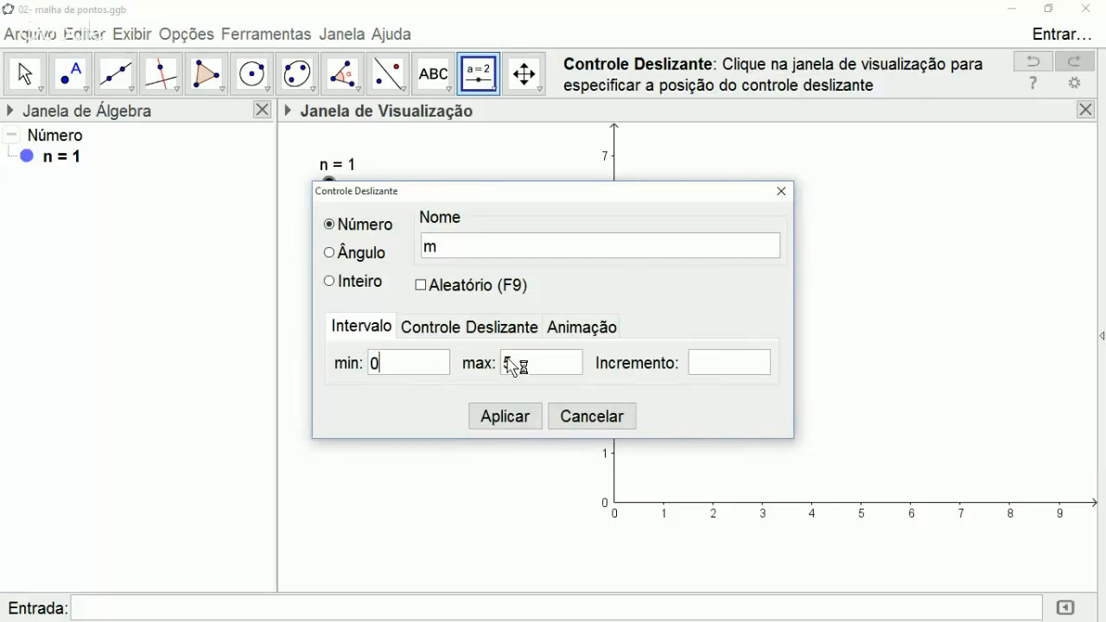
mouse_move(519, 363)
mouse_down()
mouse_move(506, 361)
mouse_move(504, 378)
mouse_up()
text(20)
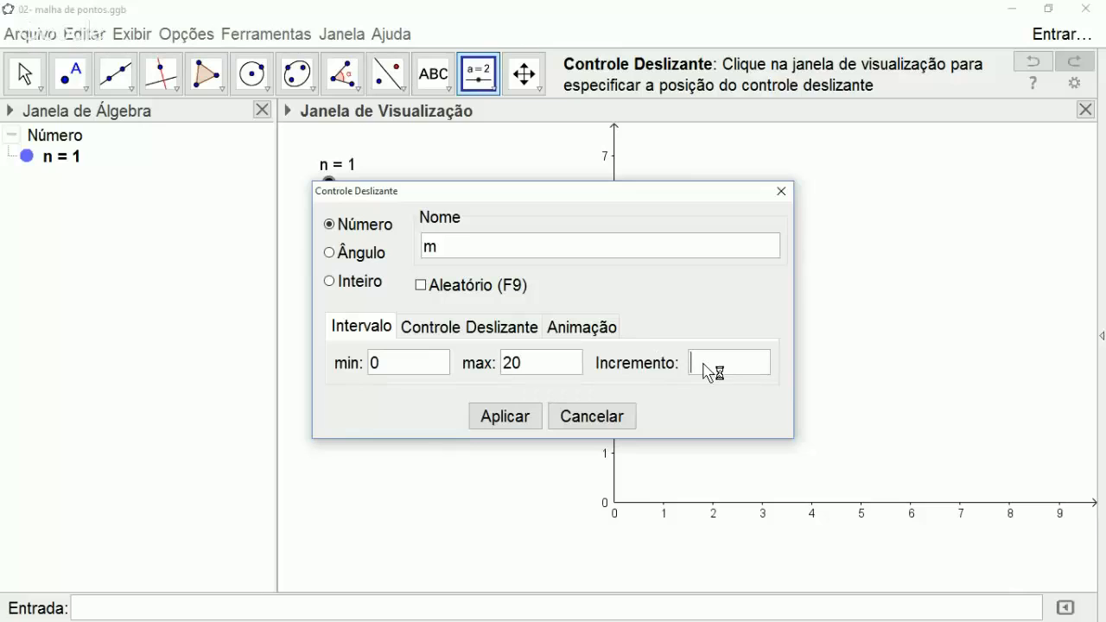
text(1)
click(512, 422)
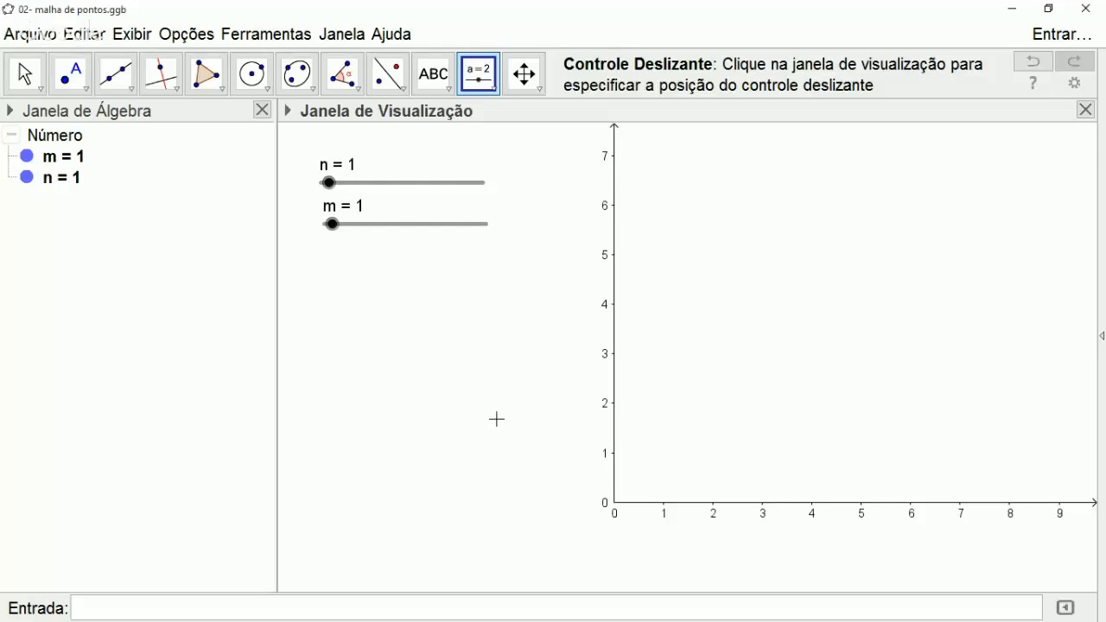
key(Escape)
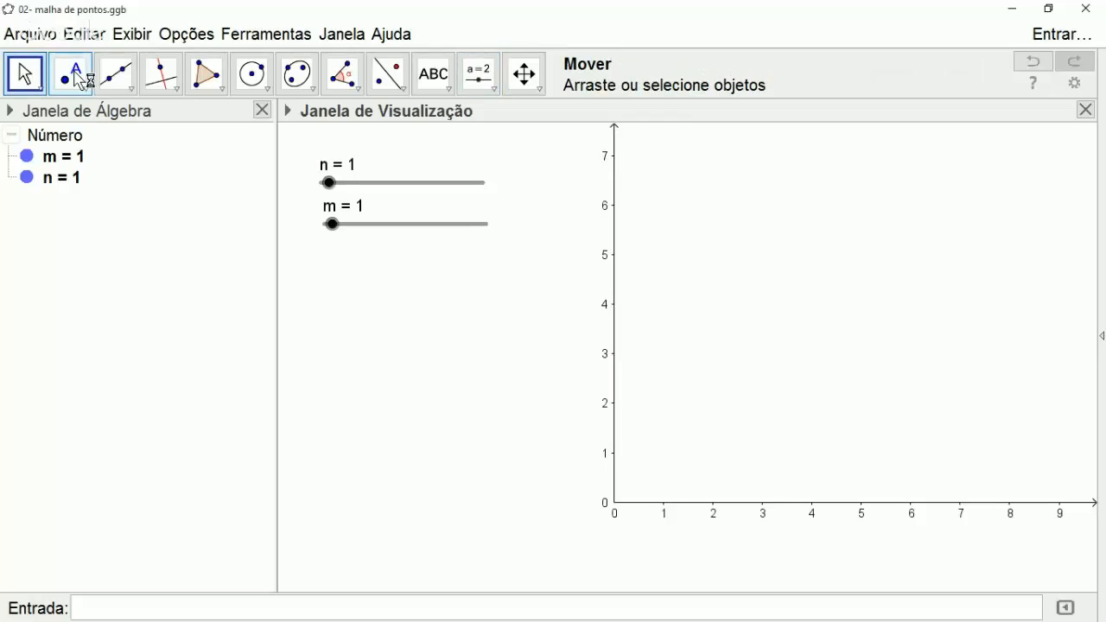
Place three free points at about (2.4, 1), (0.8, 0.3) and (0.8, 2.3), in that order.
click(81, 80)
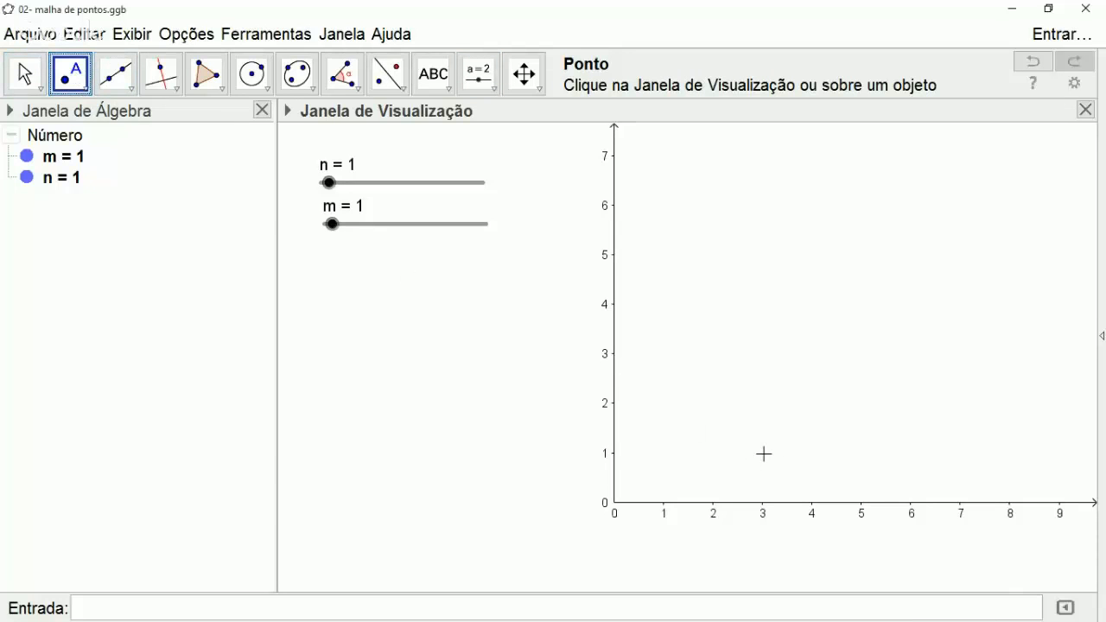
click(732, 455)
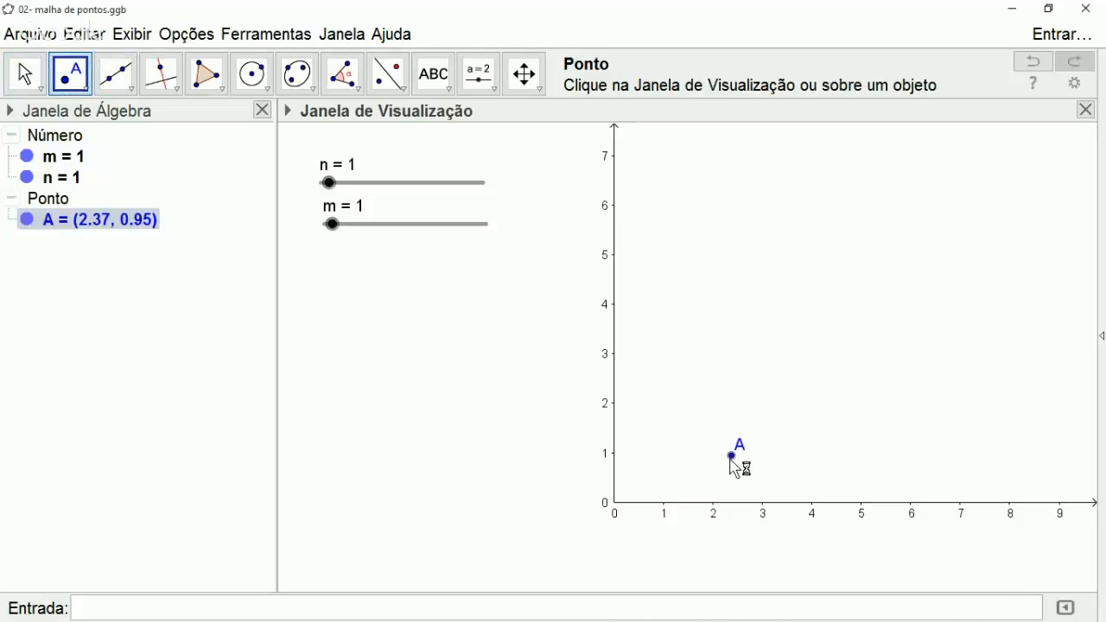
click(651, 486)
click(651, 389)
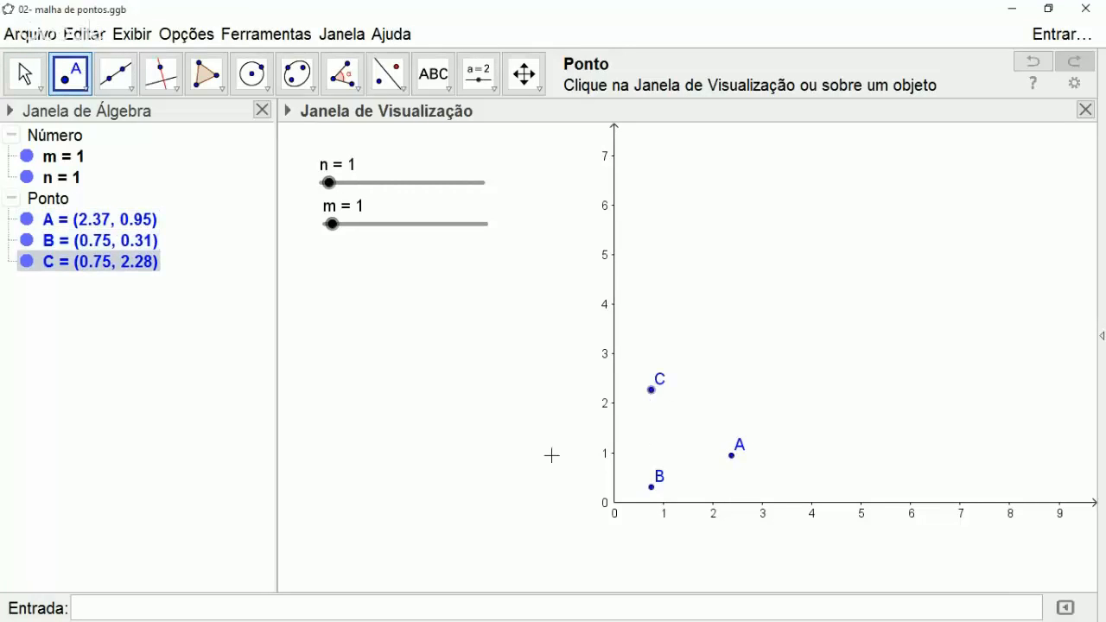
key(Escape)
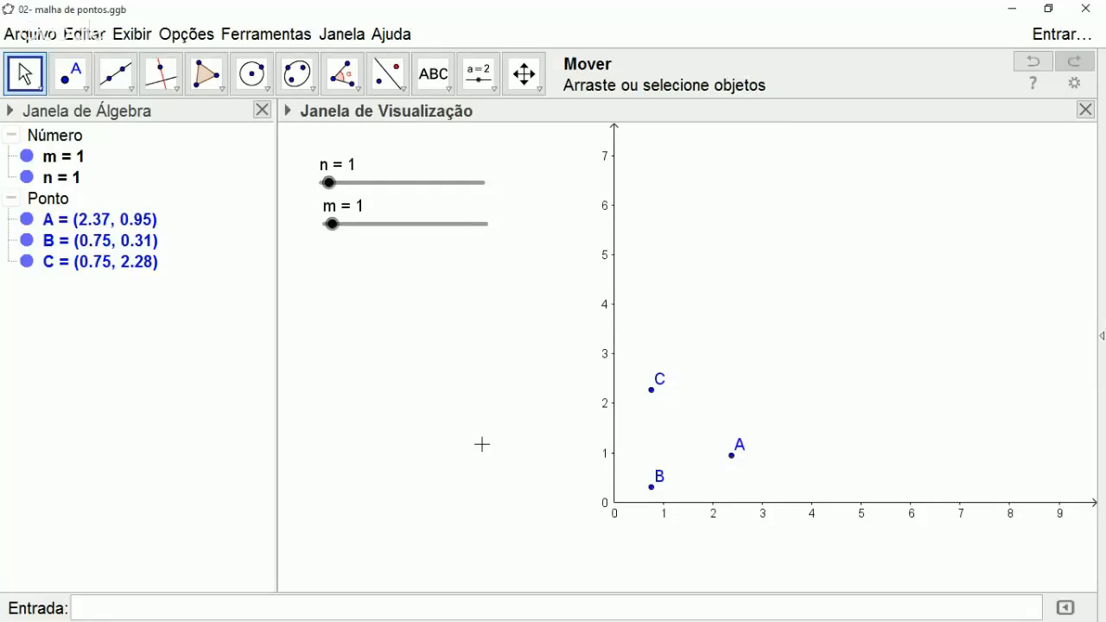
Draw two vectors starting at point B, one ending at point A and the other at point C.
click(125, 85)
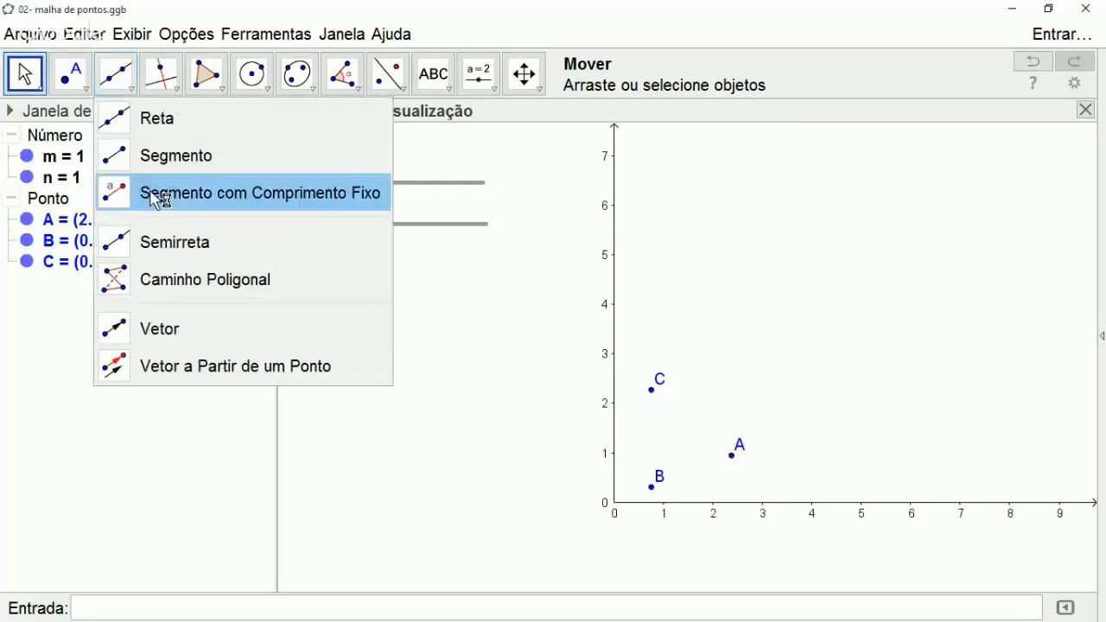
click(173, 329)
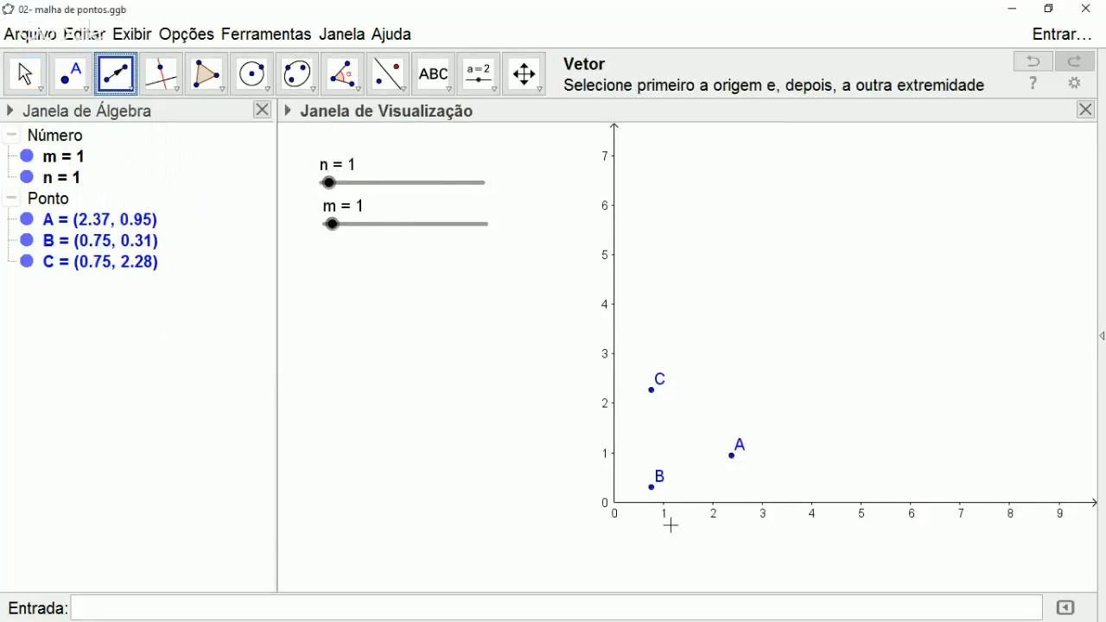
click(653, 488)
click(733, 457)
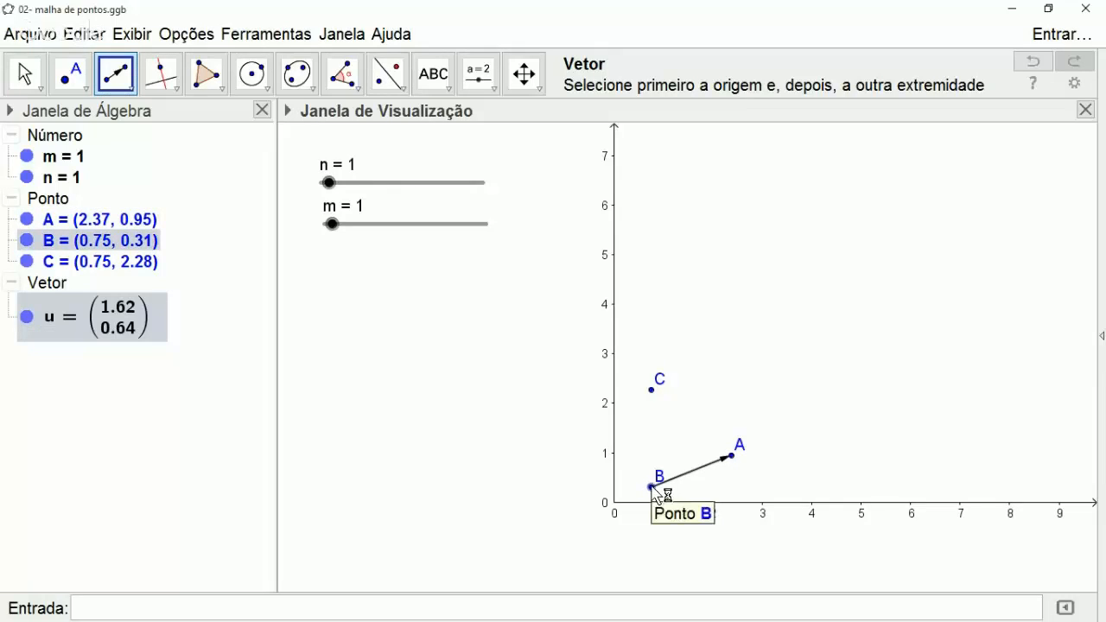
click(650, 487)
click(652, 392)
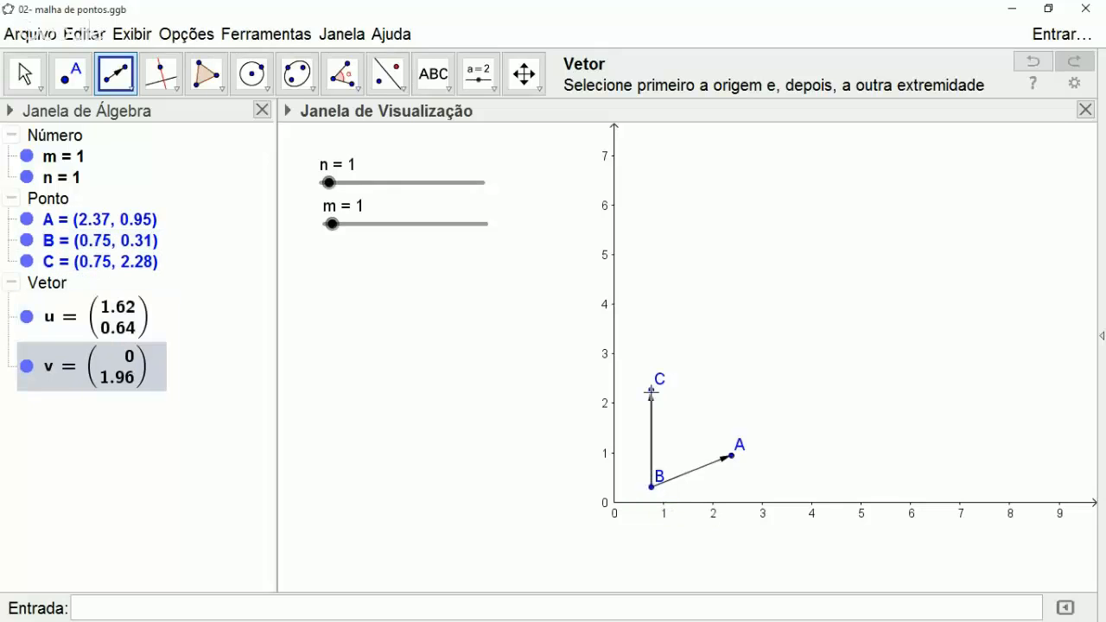
key(Escape)
Show the labels of vectors u and v in the graphics view.
click(135, 323)
ctrl+click(130, 371)
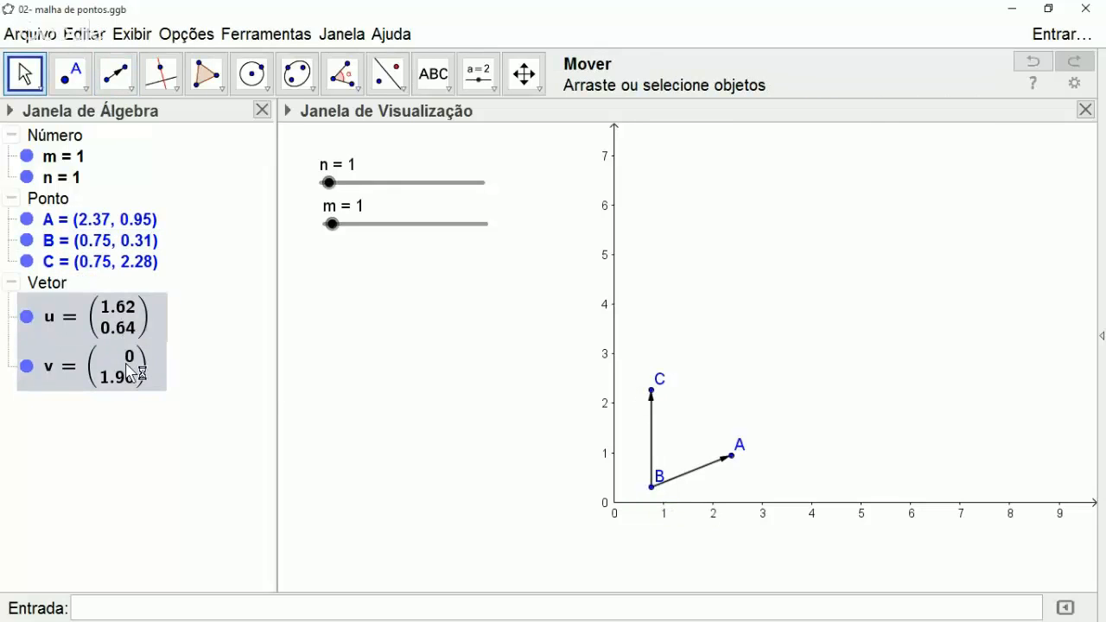
right_click(127, 365)
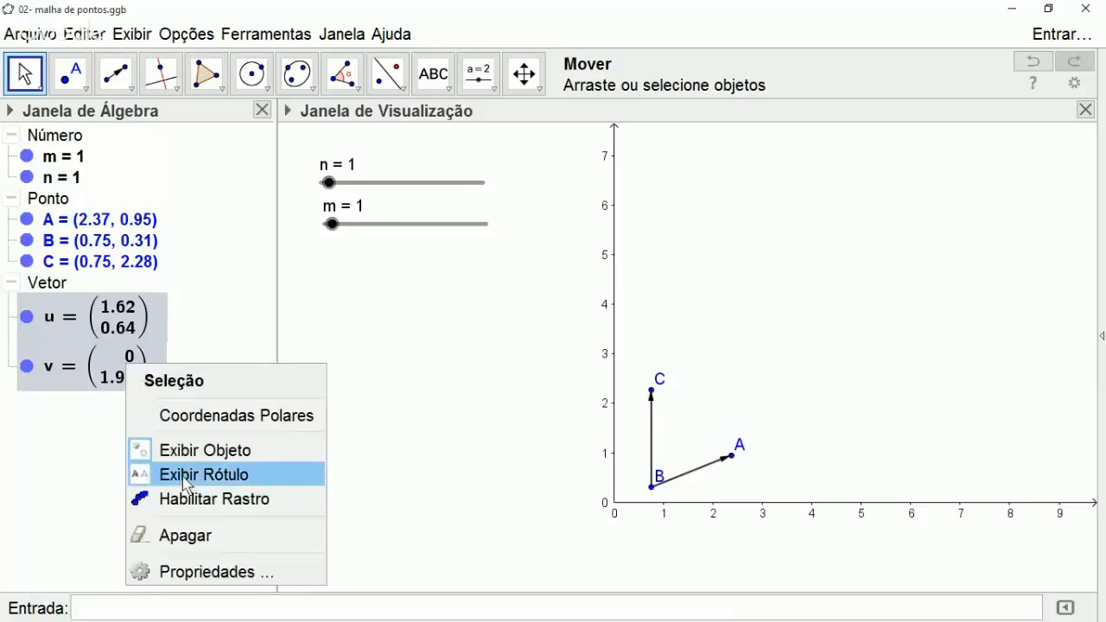
click(245, 482)
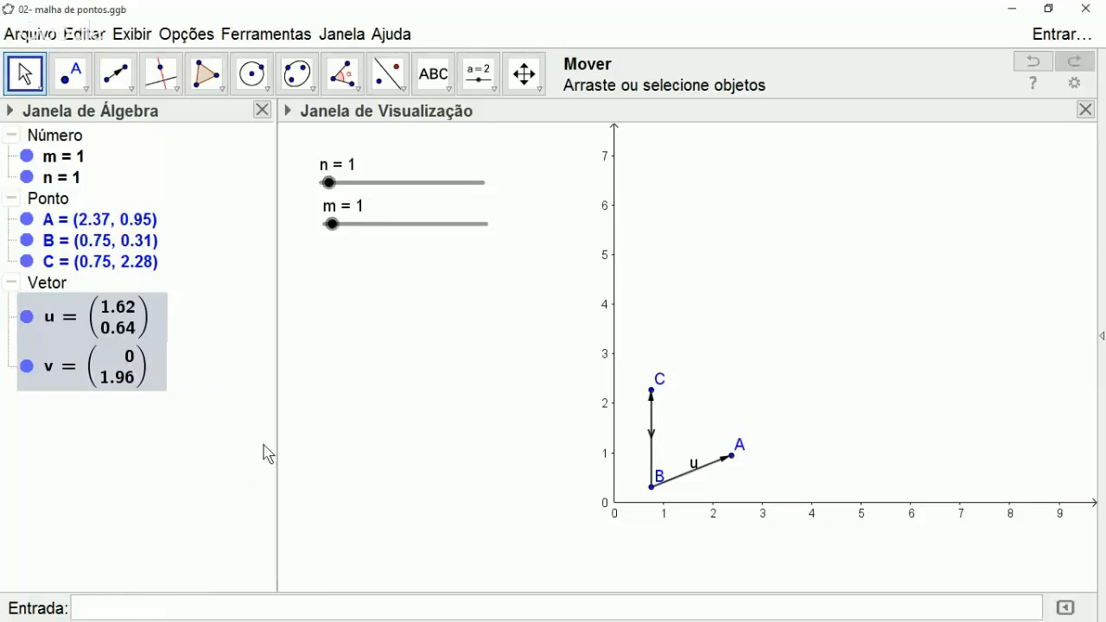
Color vectors u and v red and move the labels of B, u and v clear of the vector lines.
click(288, 113)
click(293, 136)
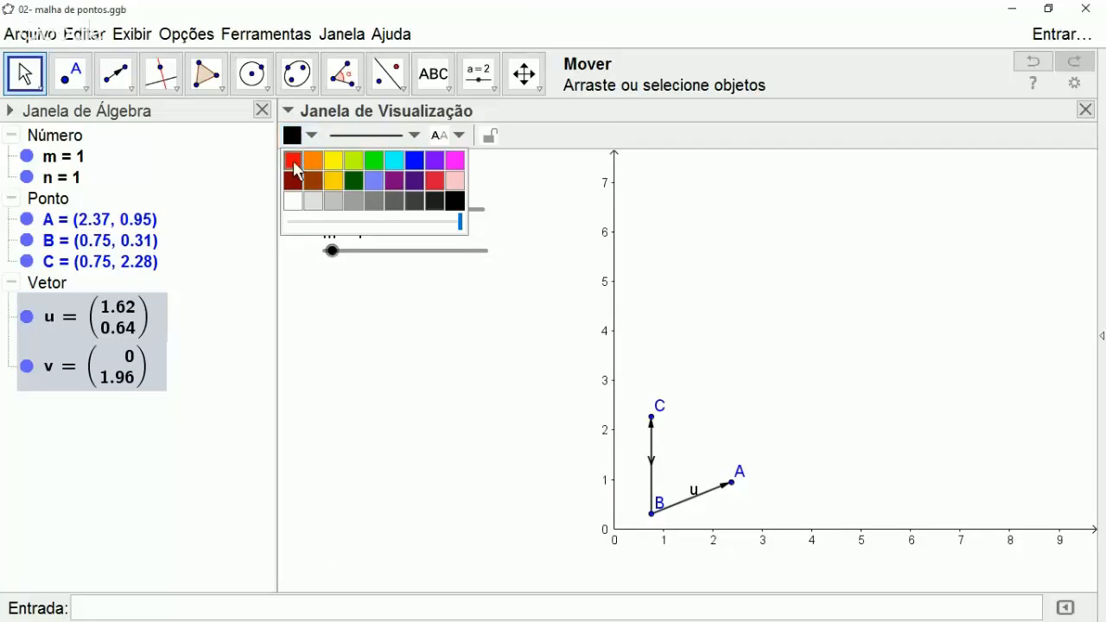
click(293, 160)
key(Escape)
drag(662, 511, 647, 526)
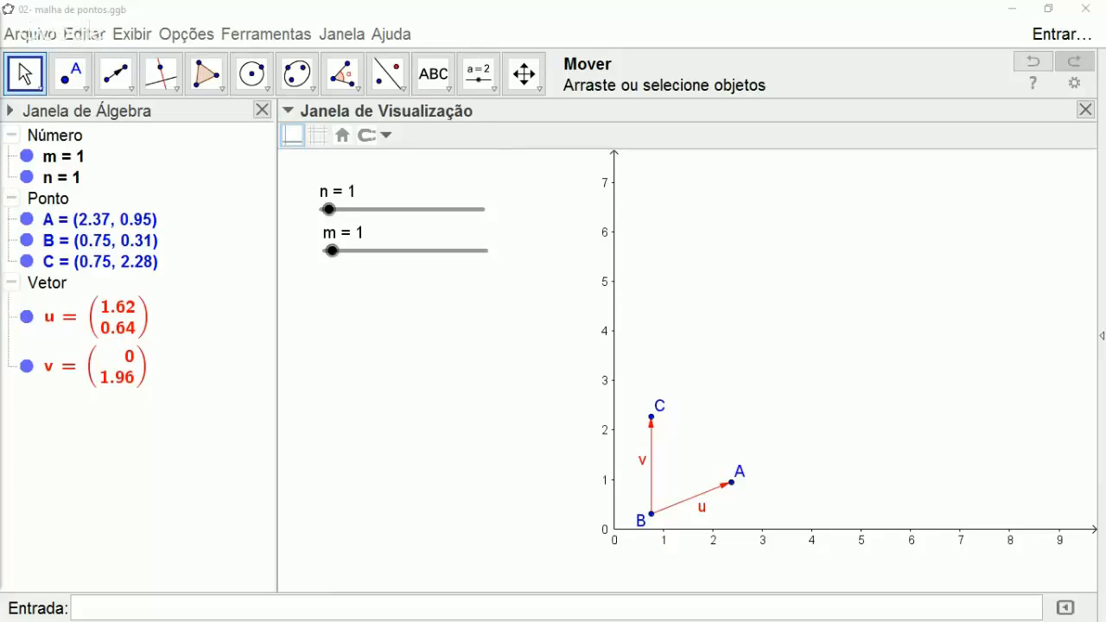
Create the point list L_1=Sequência[Transladar[B,u*i],i,0,n-1] by translating point B along multiples of vector u.
click(142, 607)
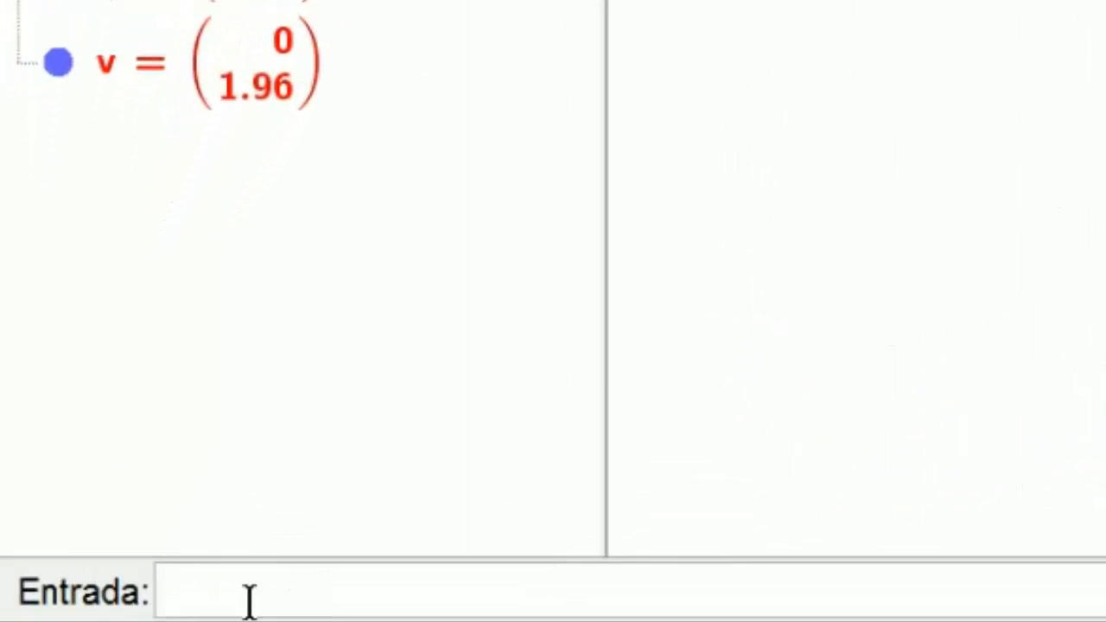
text(L_1)
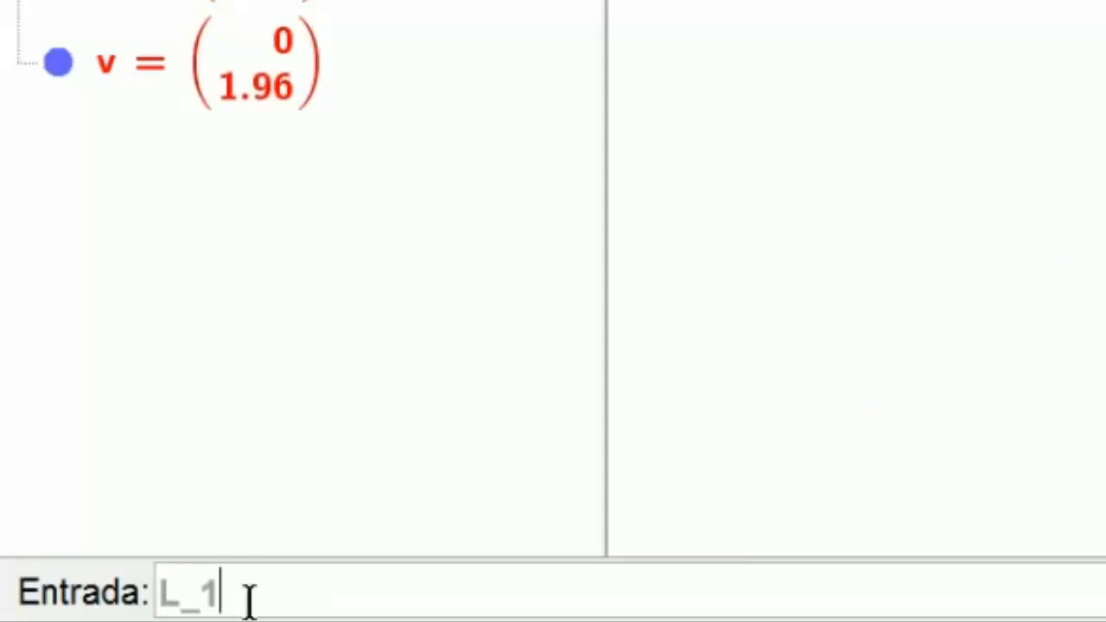
text(=Sequ)
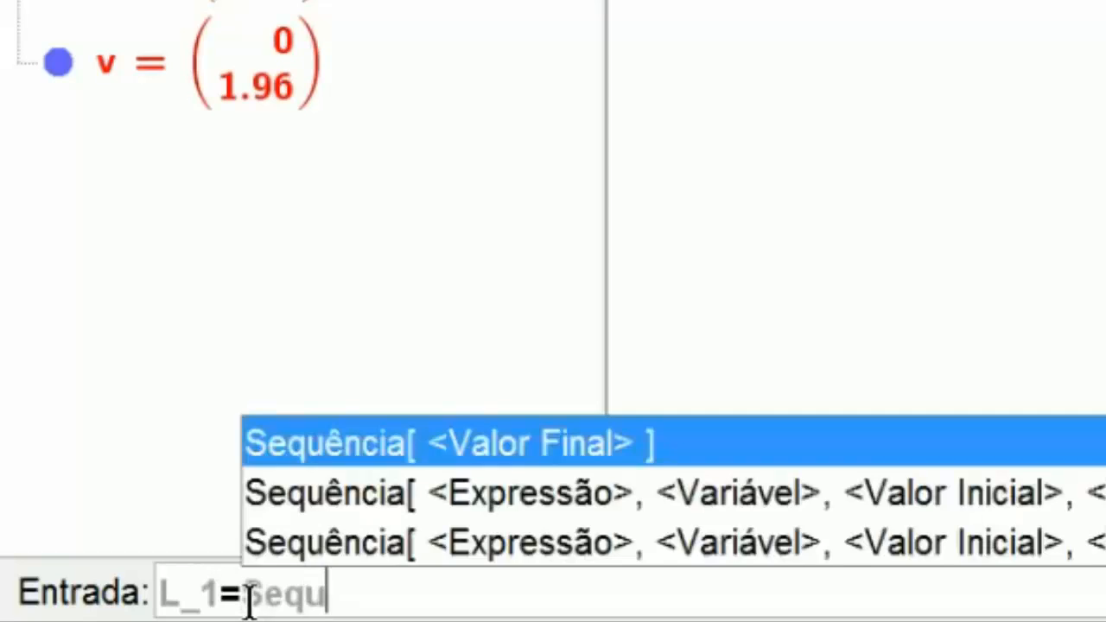
text(ência[Transla)
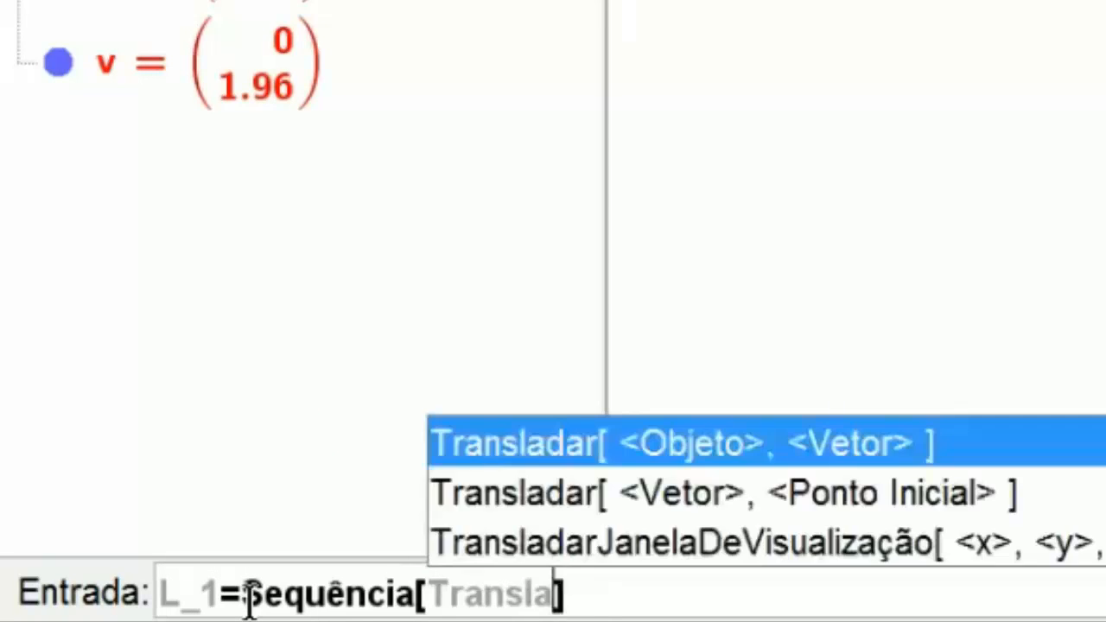
text(dar[)
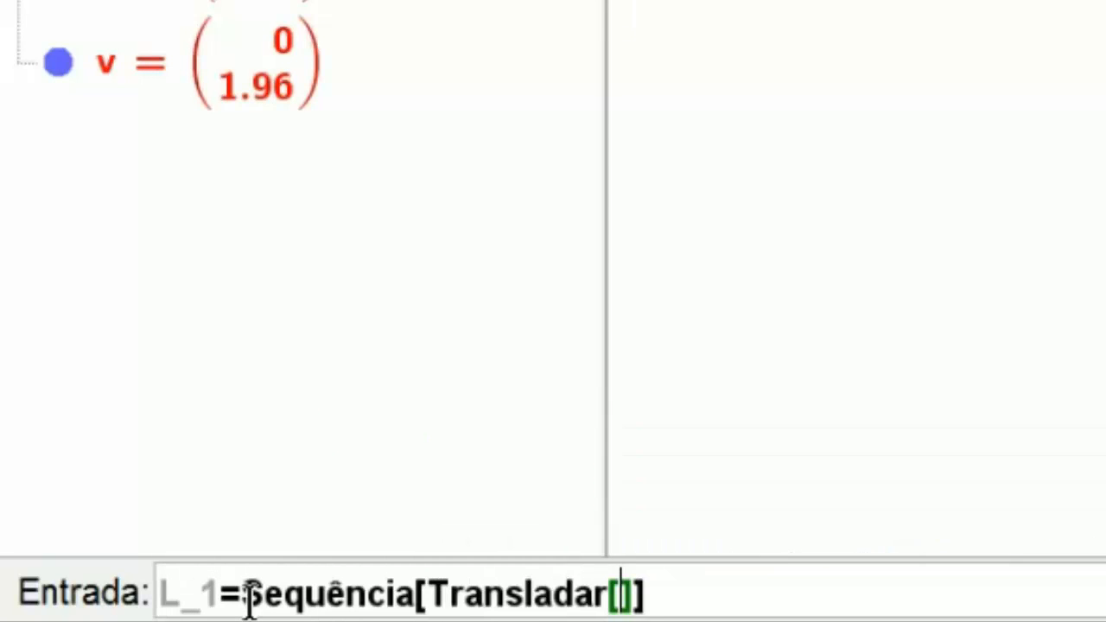
text(B)
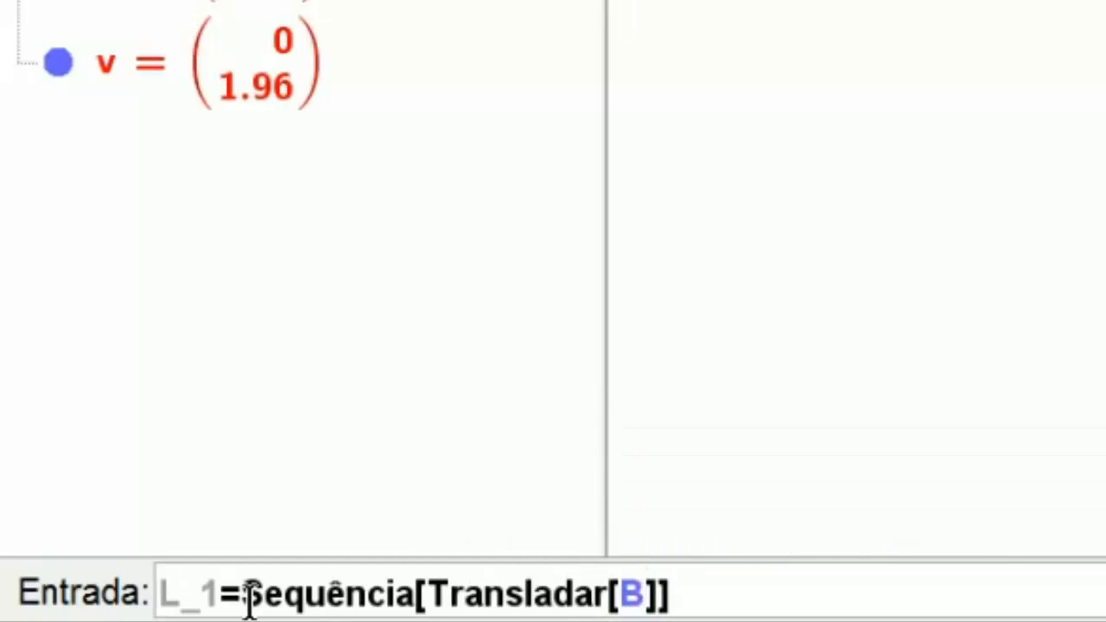
text(,)
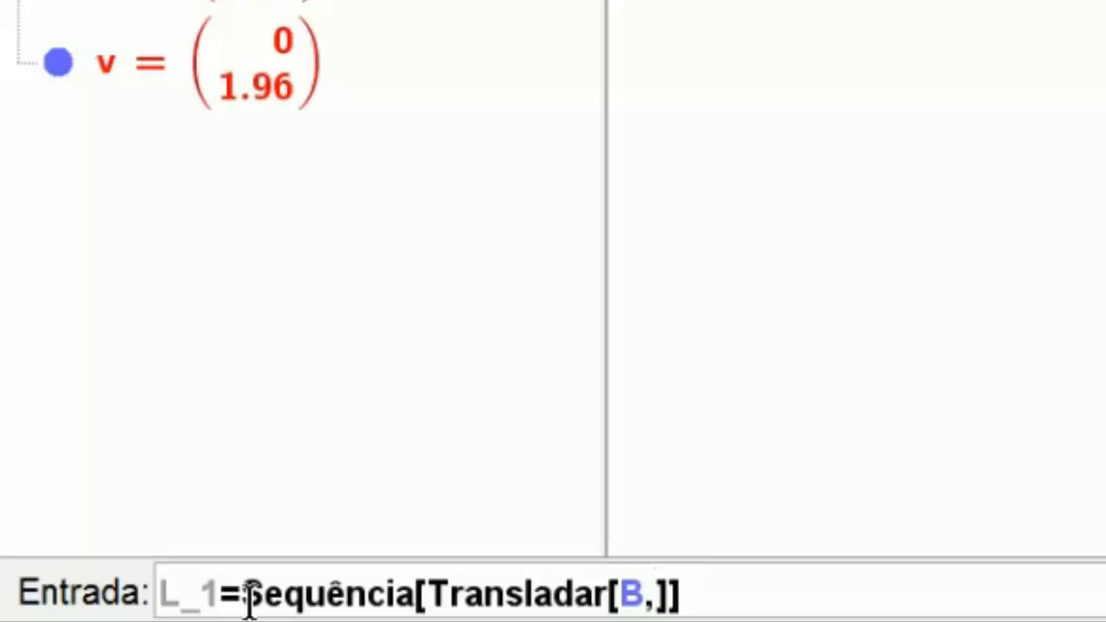
text(u*)
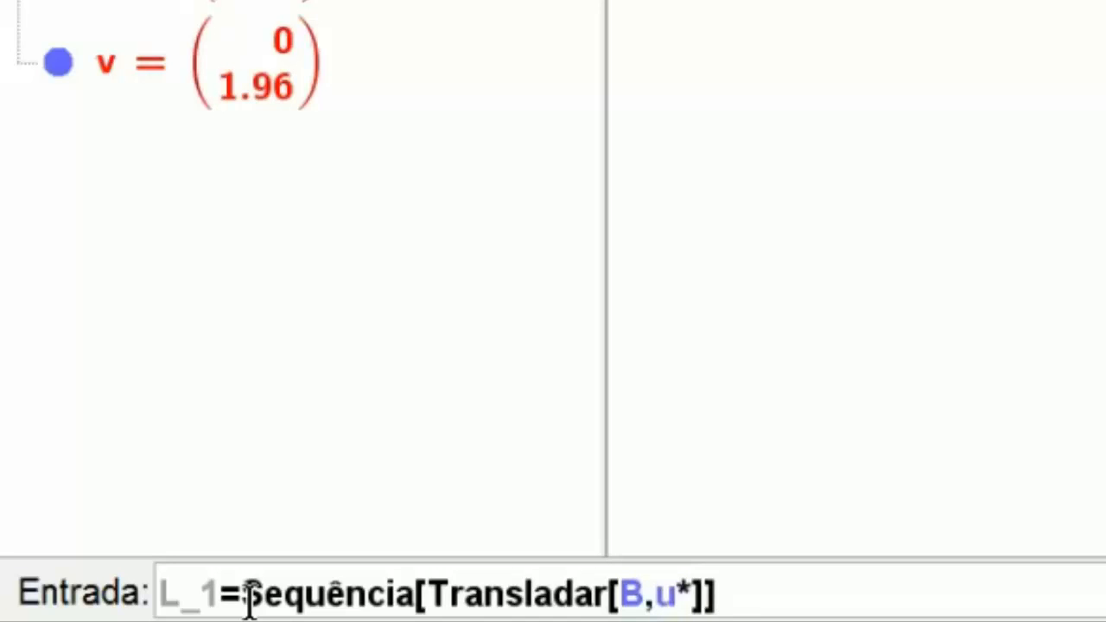
text(i)
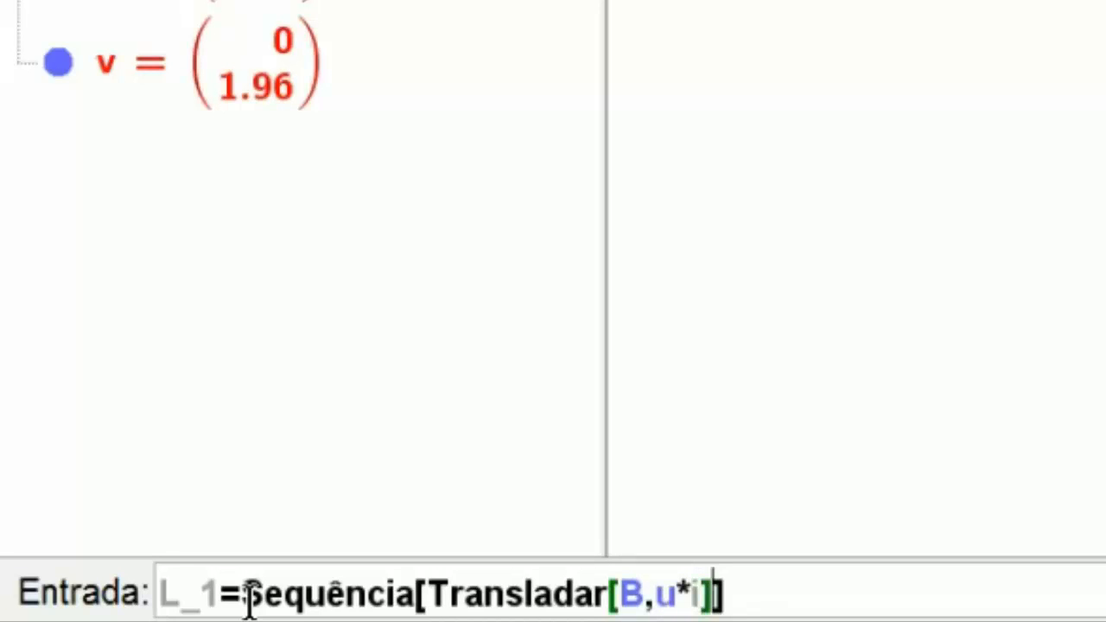
text(],i,)
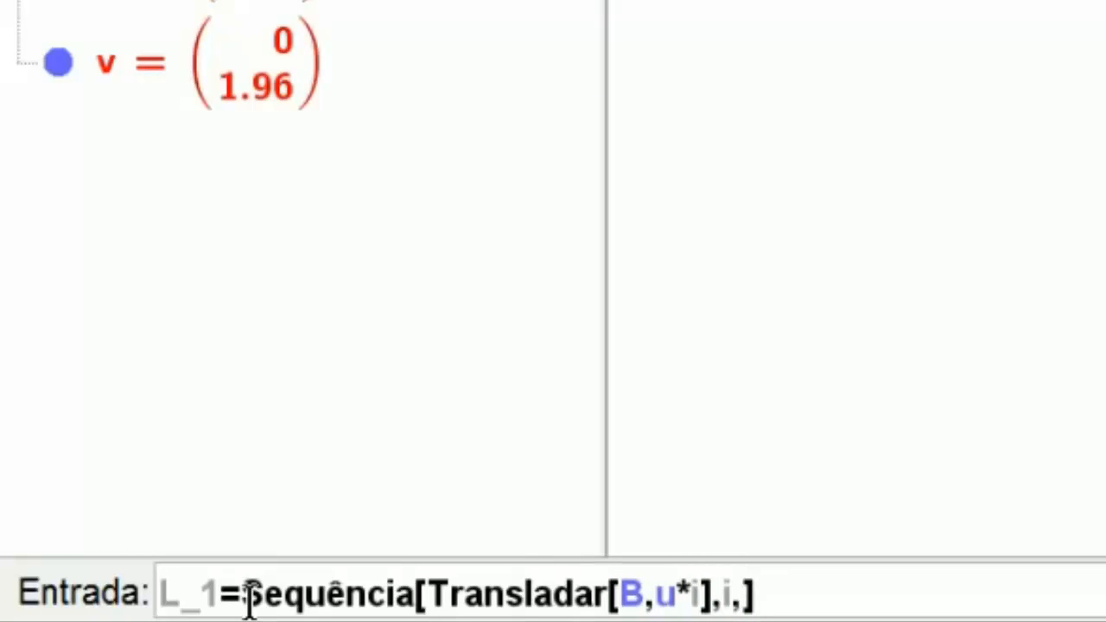
text(0,)
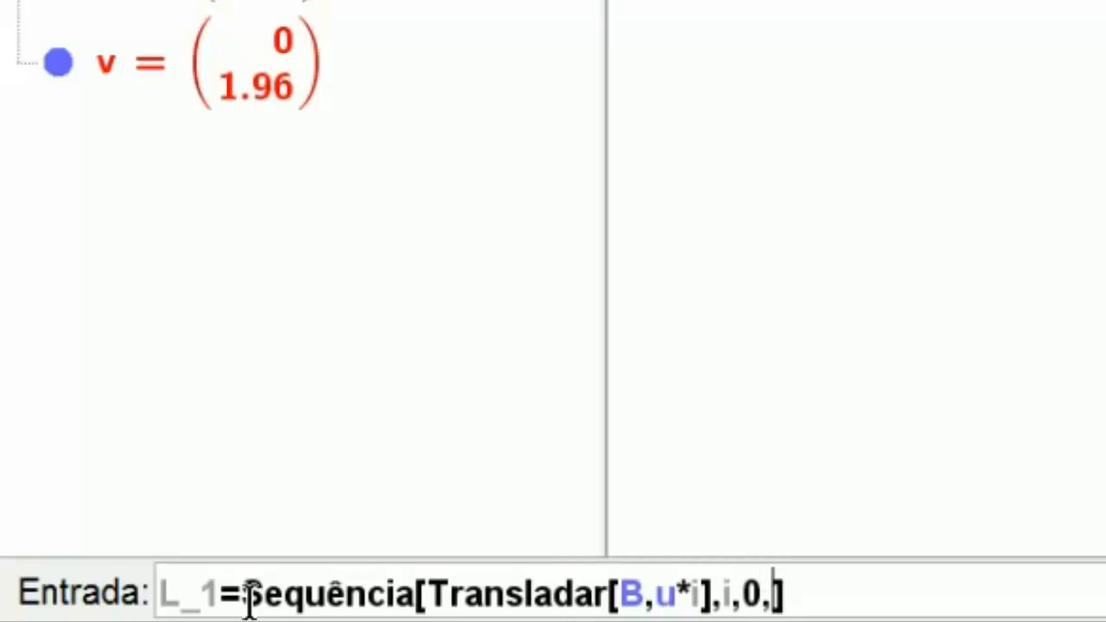
text(n-)
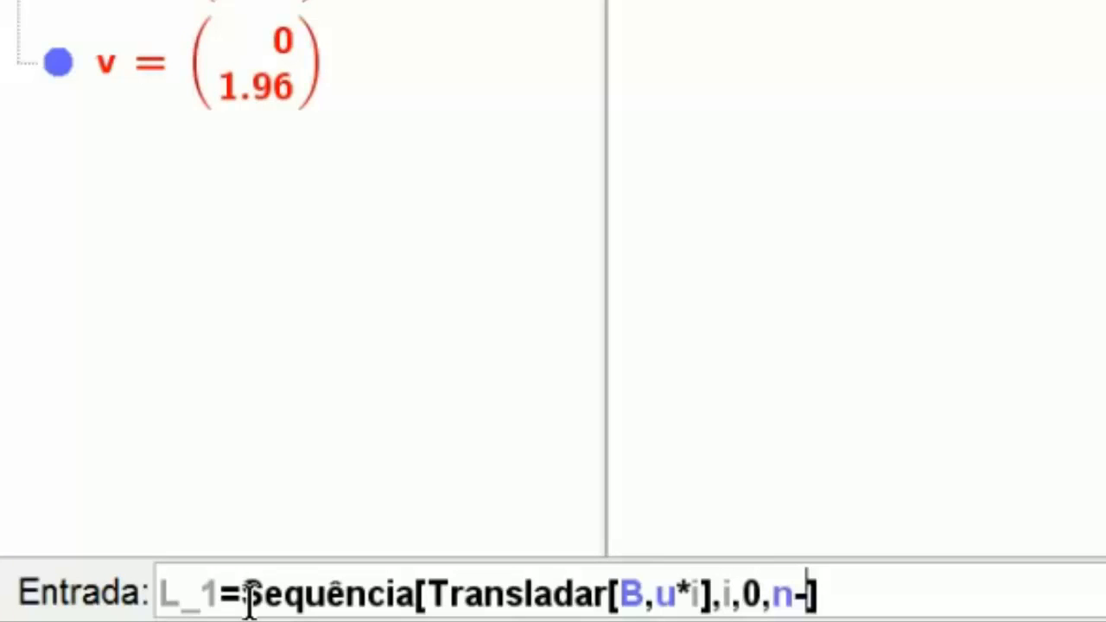
text(1)
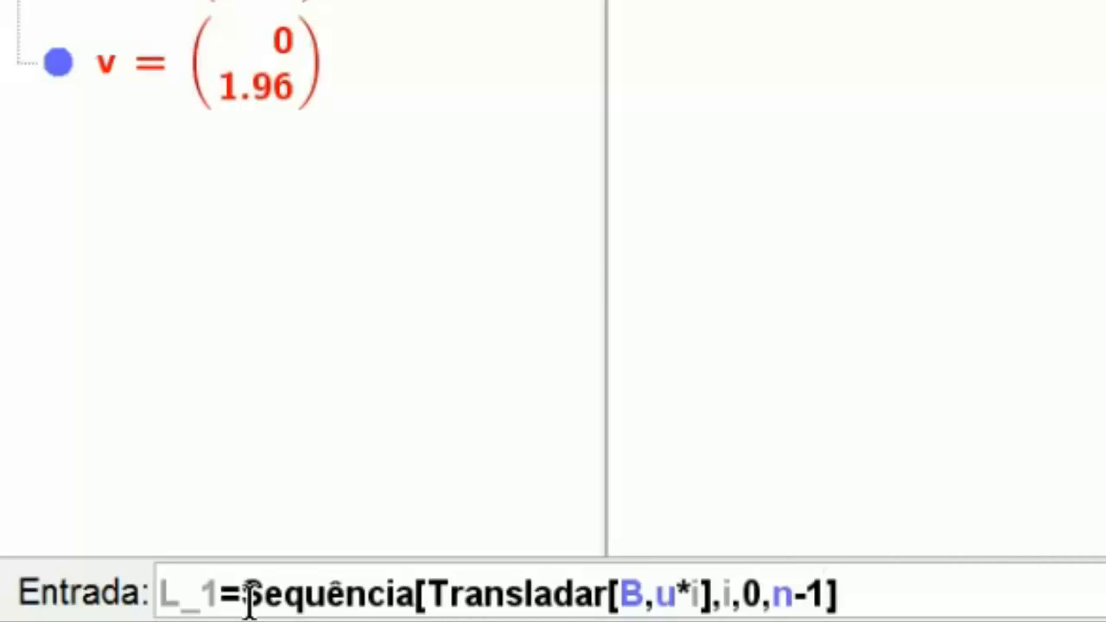
key(Right)
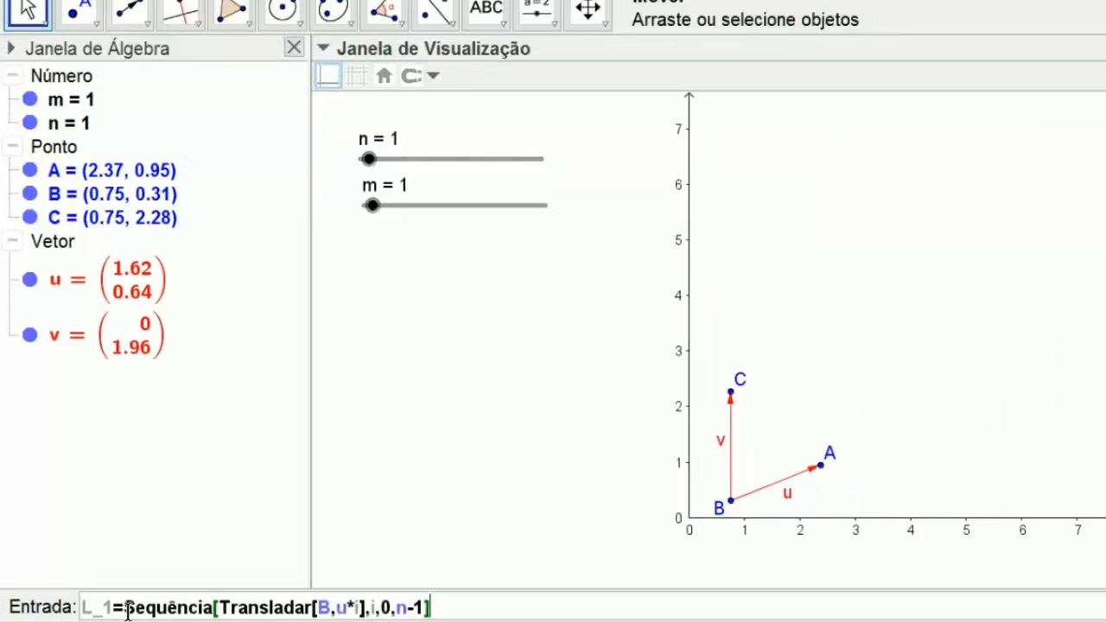
key(Return)
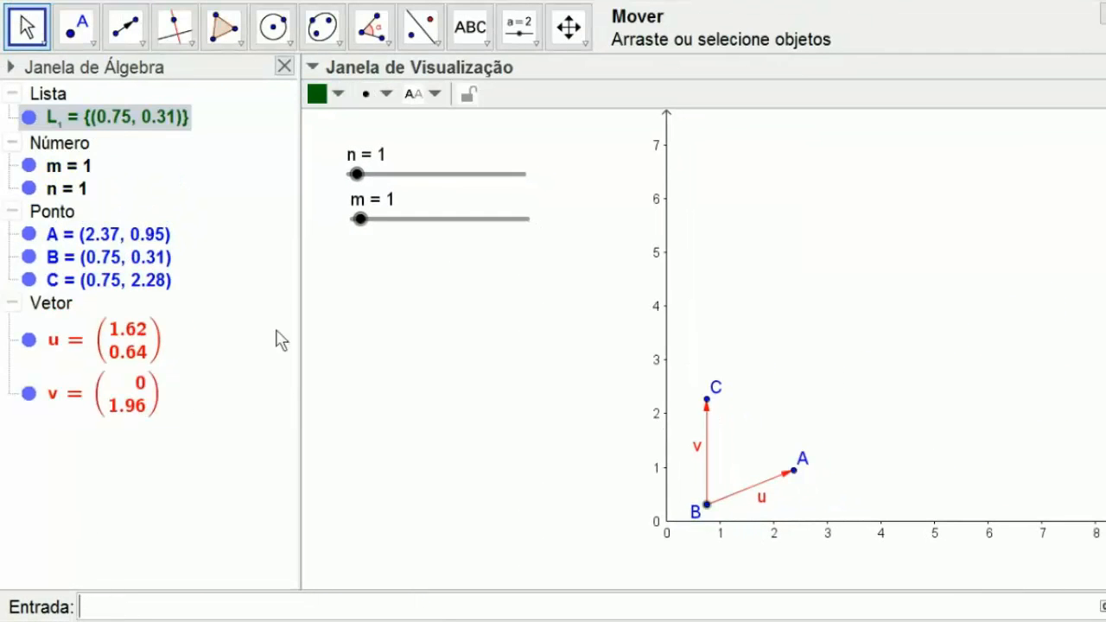
Set slider n to 5 and move point A down to about (2.37, 0.49).
drag(358, 175, 395, 187)
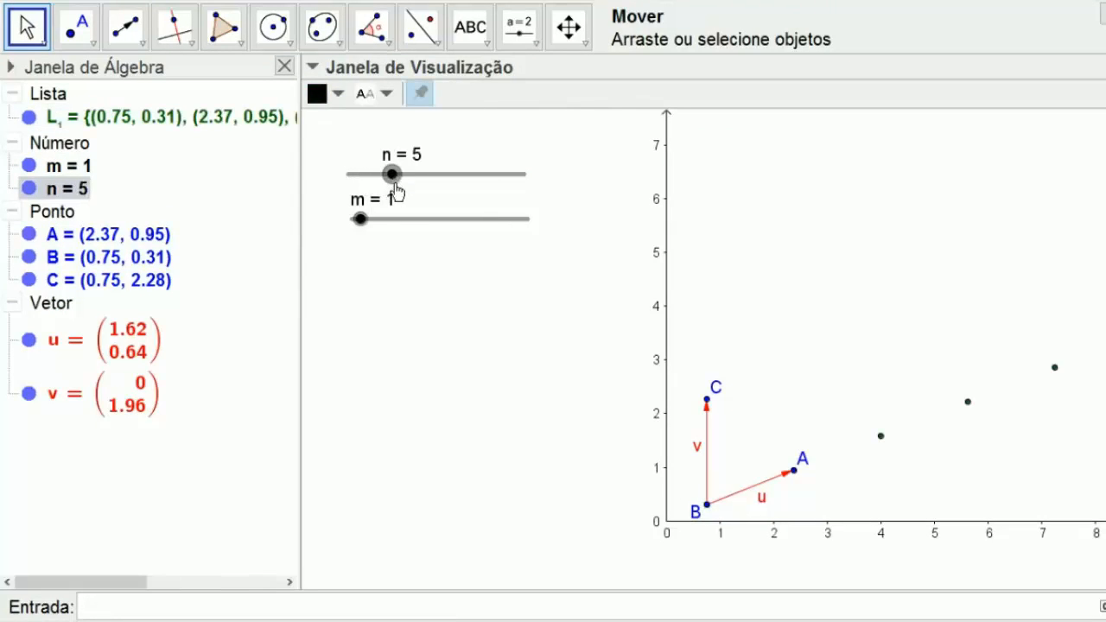
click(796, 474)
drag(797, 480, 796, 504)
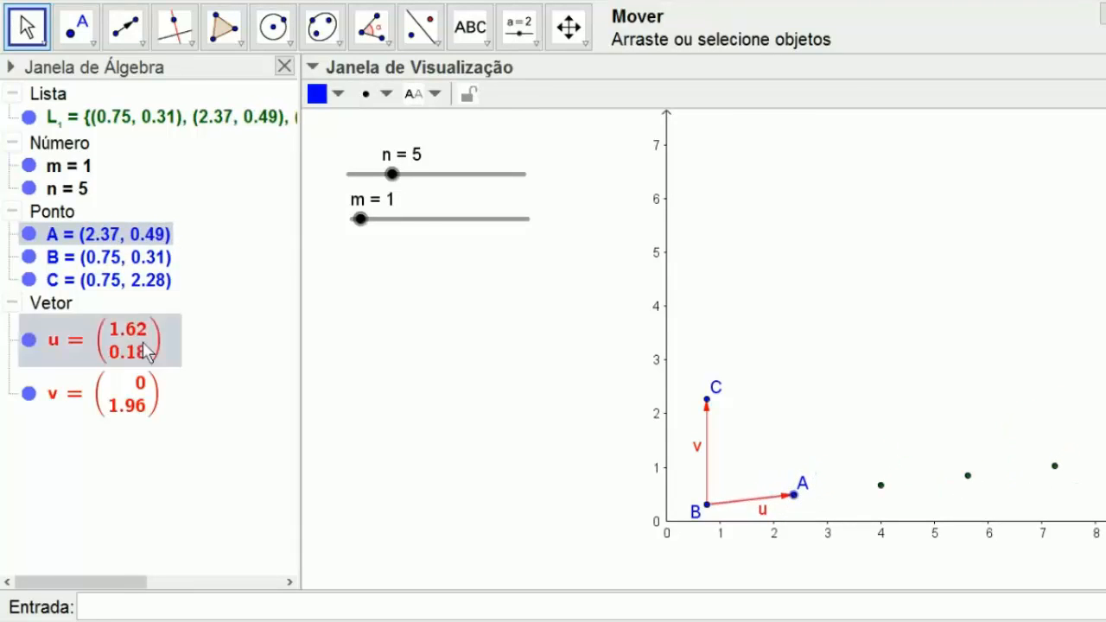
Hide list L_1 and create the grid list L_2=Sequência[Transladar[L_1, v*i],i,0,m-1] by translating L_1 along multiples of vector v.
click(31, 119)
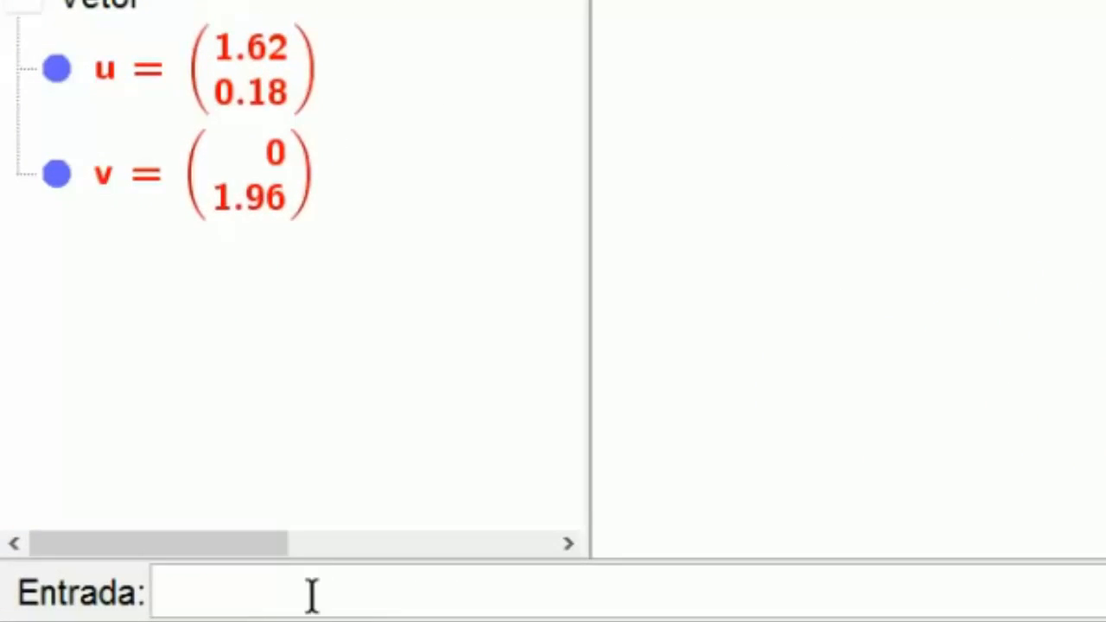
click(311, 596)
text(L_2)
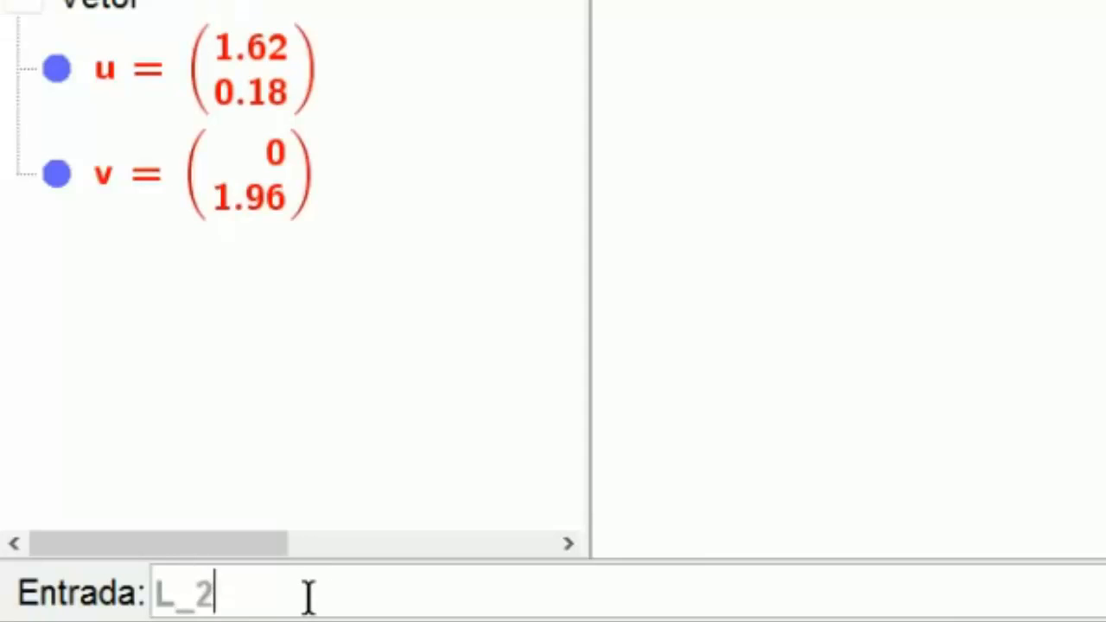
text(=Seq)
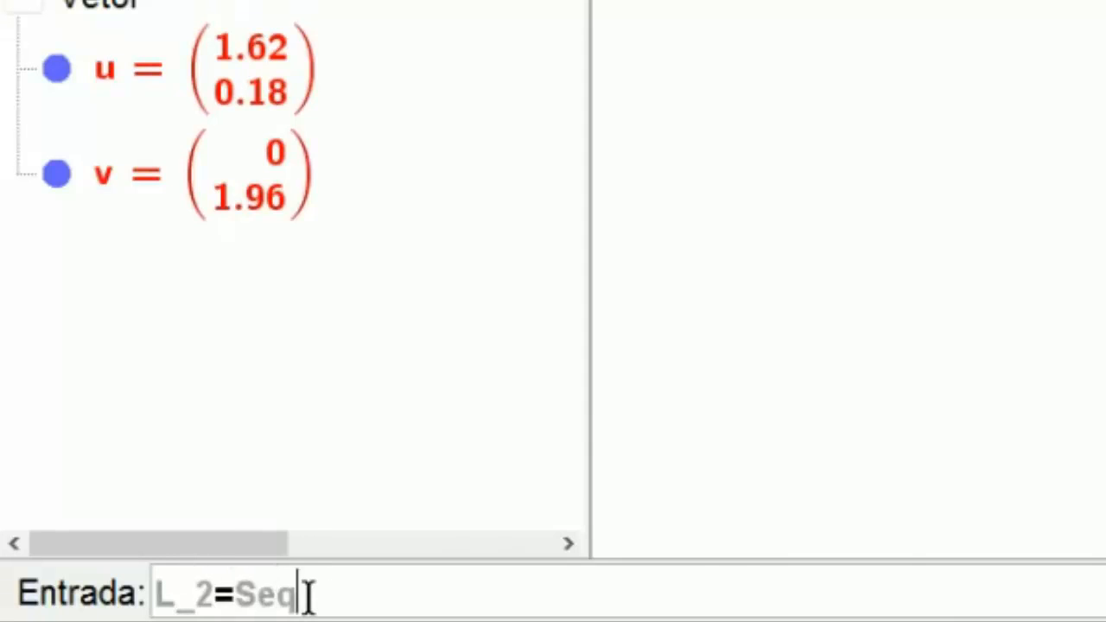
text(uência[)
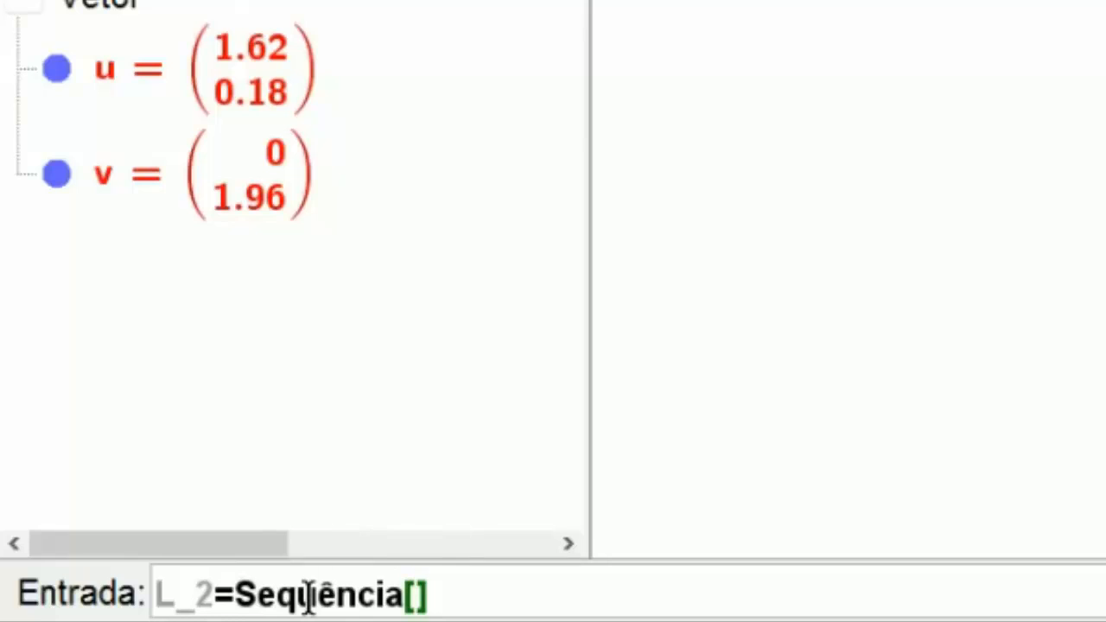
text(Tran)
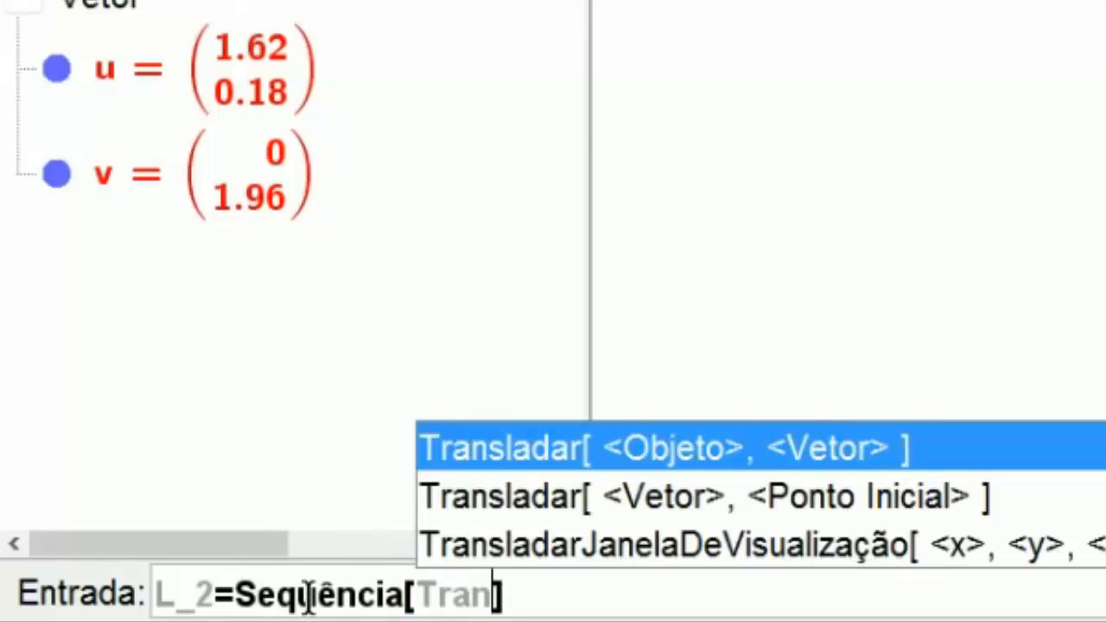
click(699, 449)
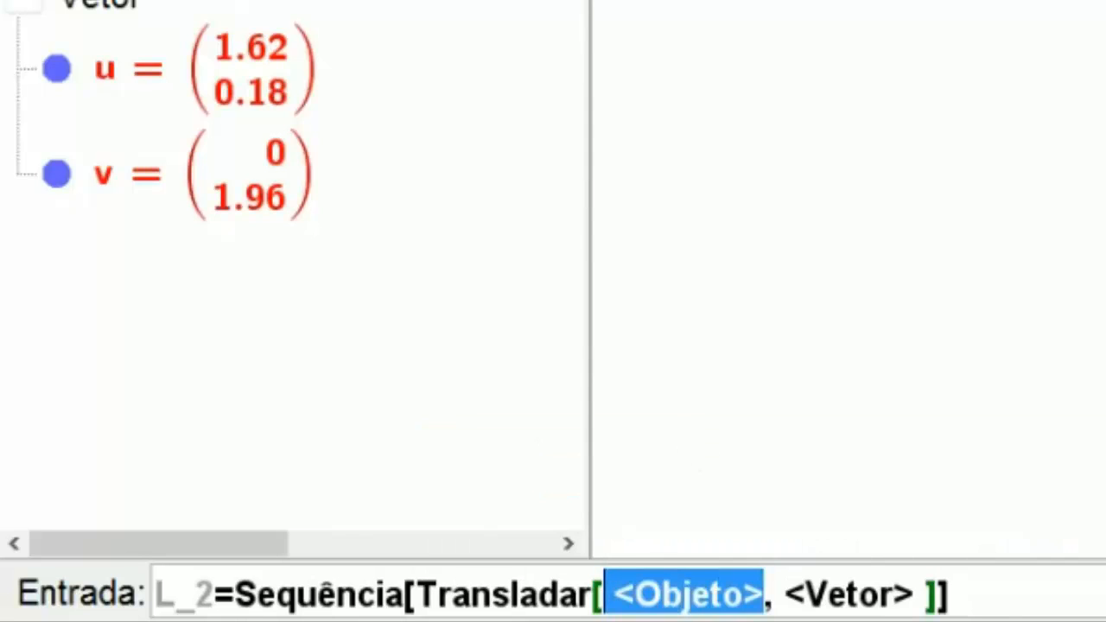
text(L_)
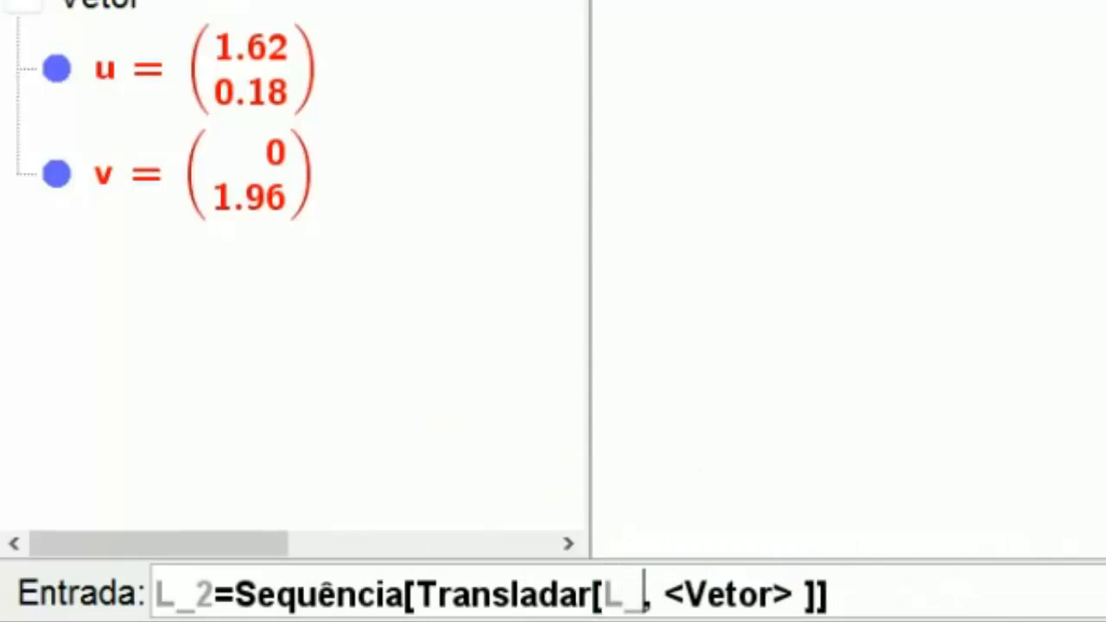
text(1)
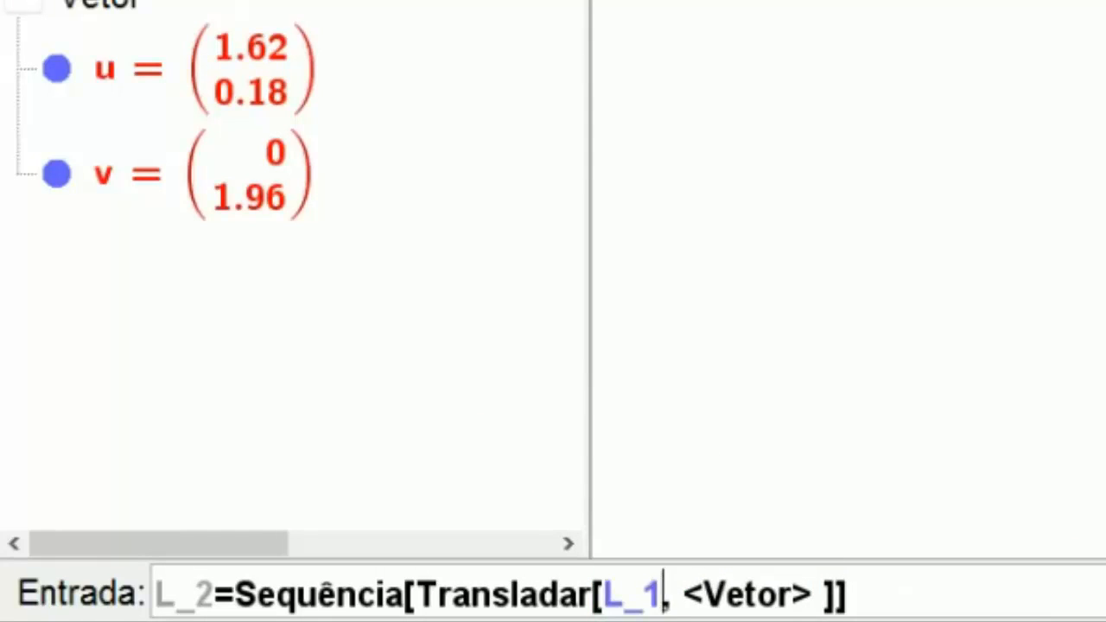
key(Tab)
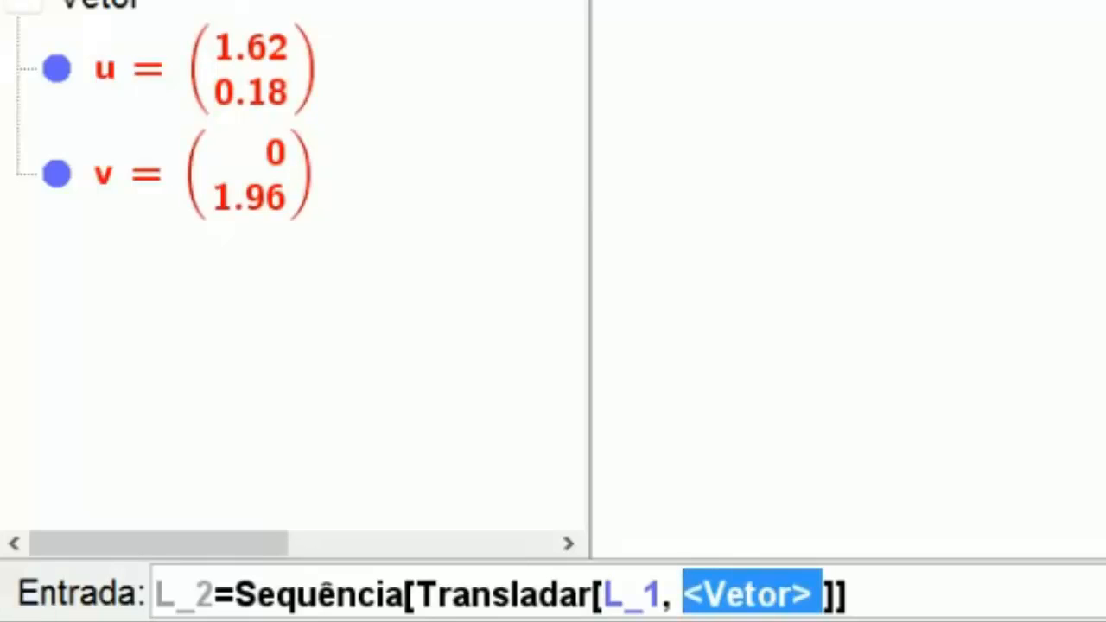
text(v*)
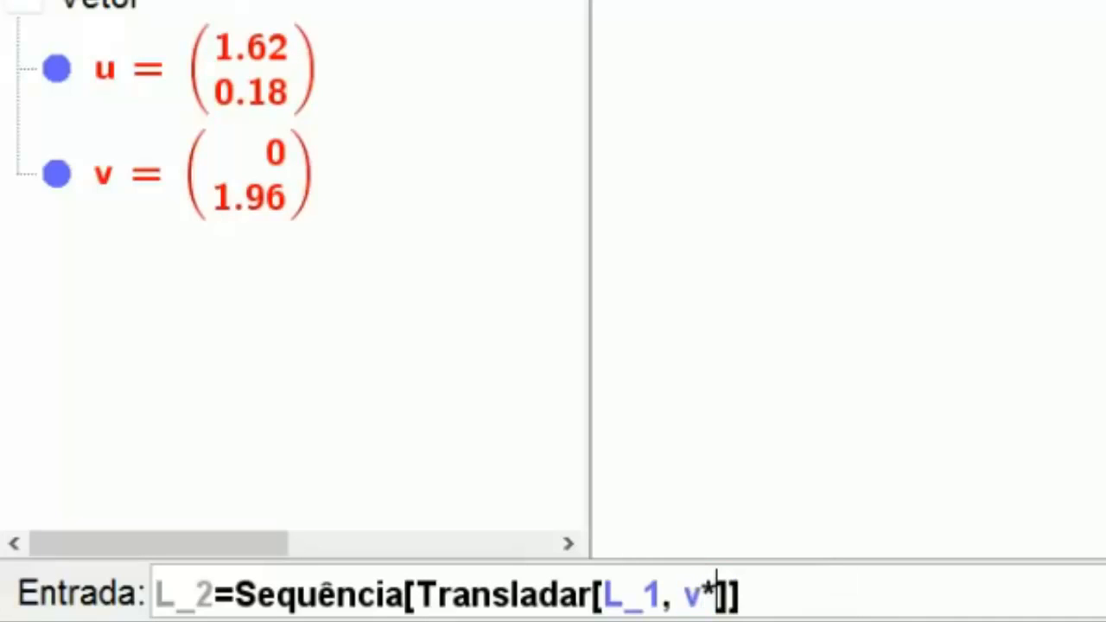
text(i)
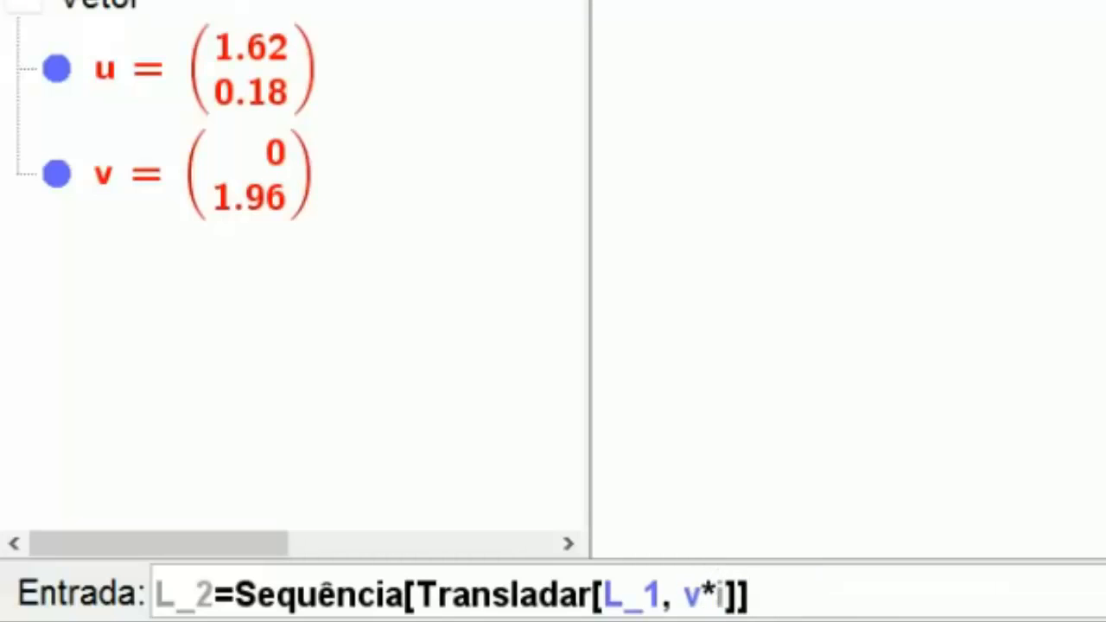
text(],i,)
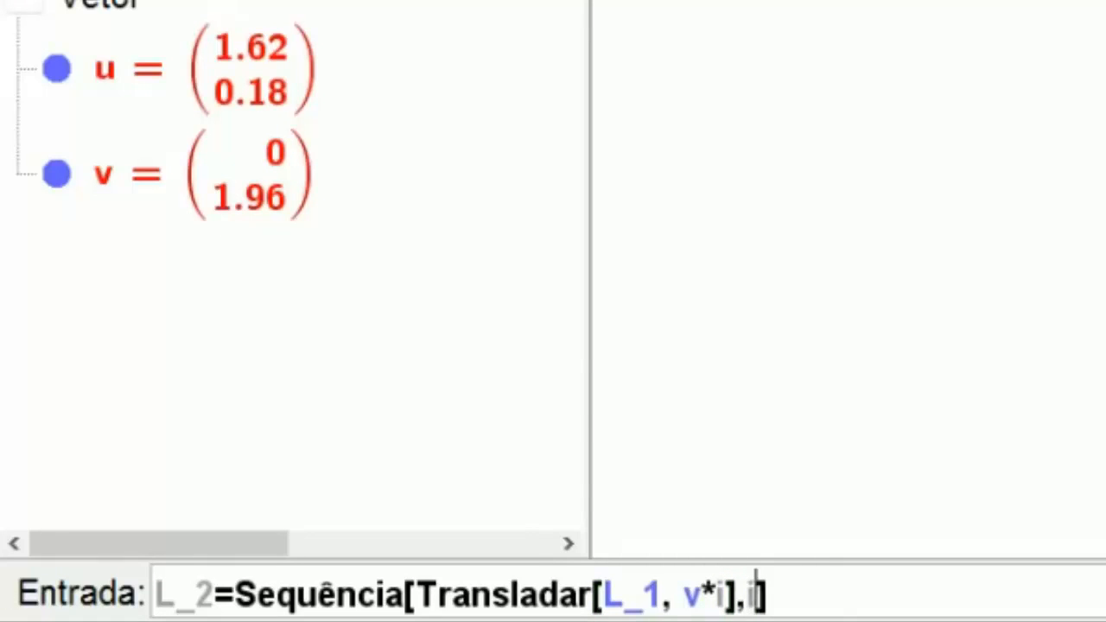
text(0,m)
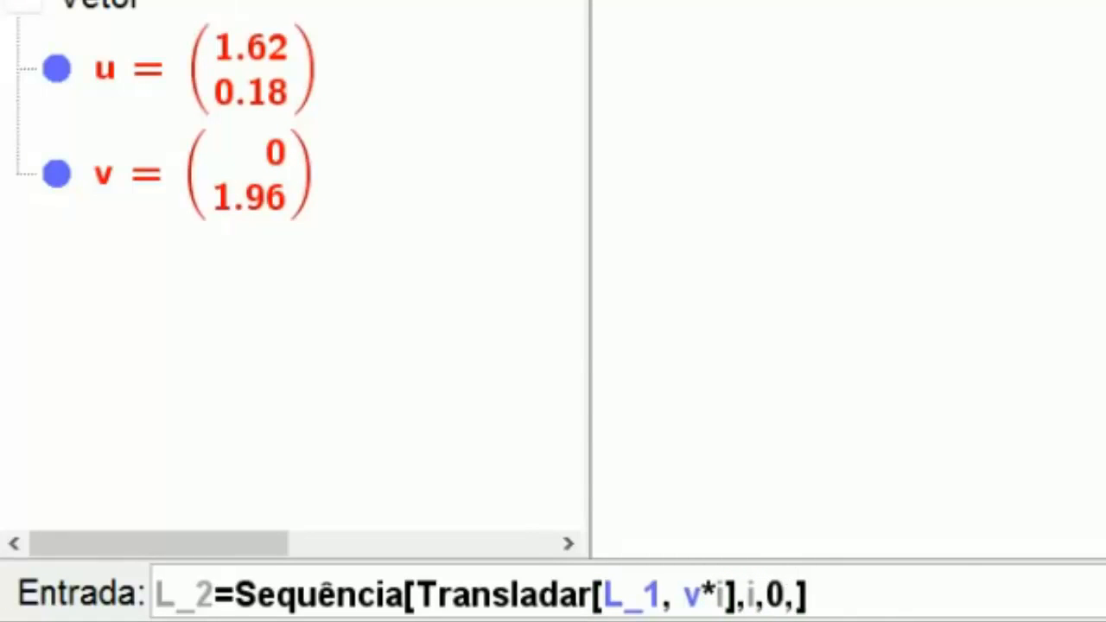
text(-1)
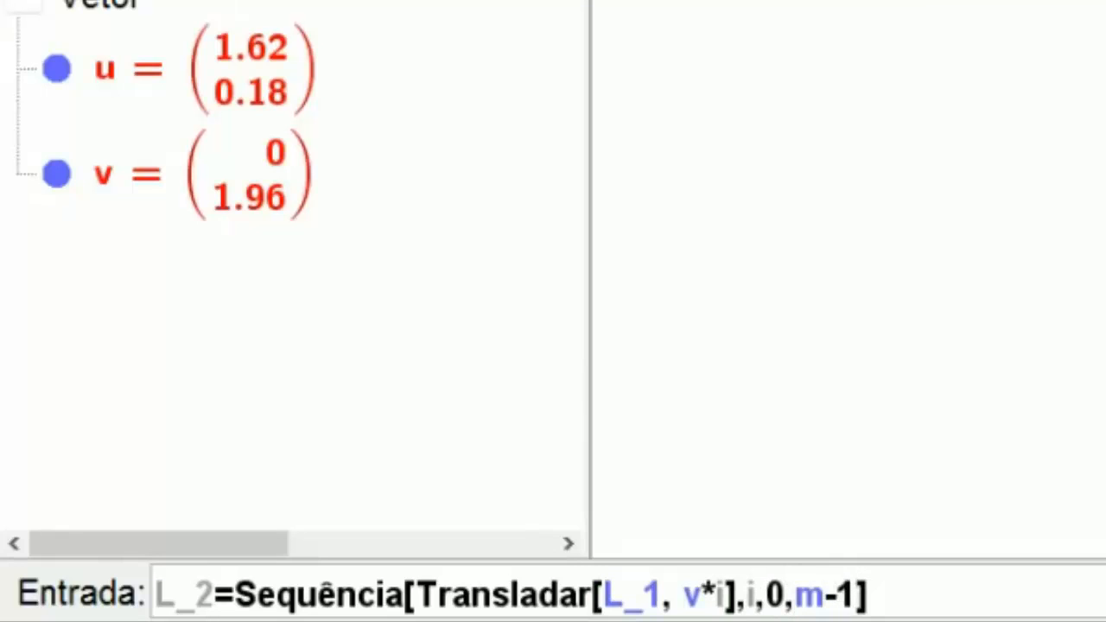
key(Right)
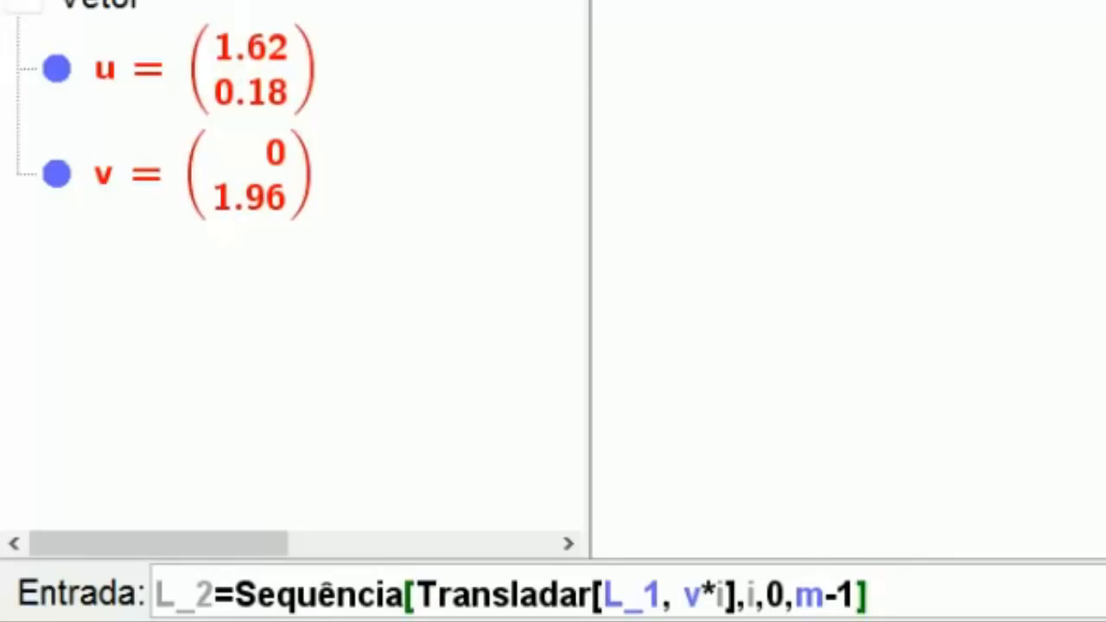
key(Return)
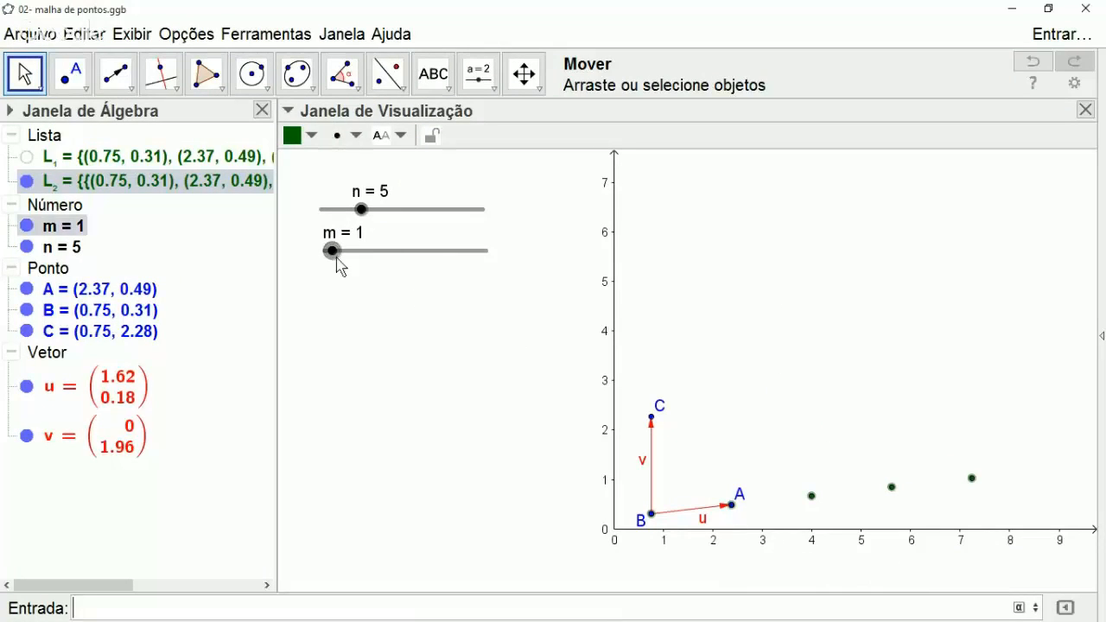
Set slider m to 4 and select list L_2.
click(333, 254)
drag(336, 254, 357, 252)
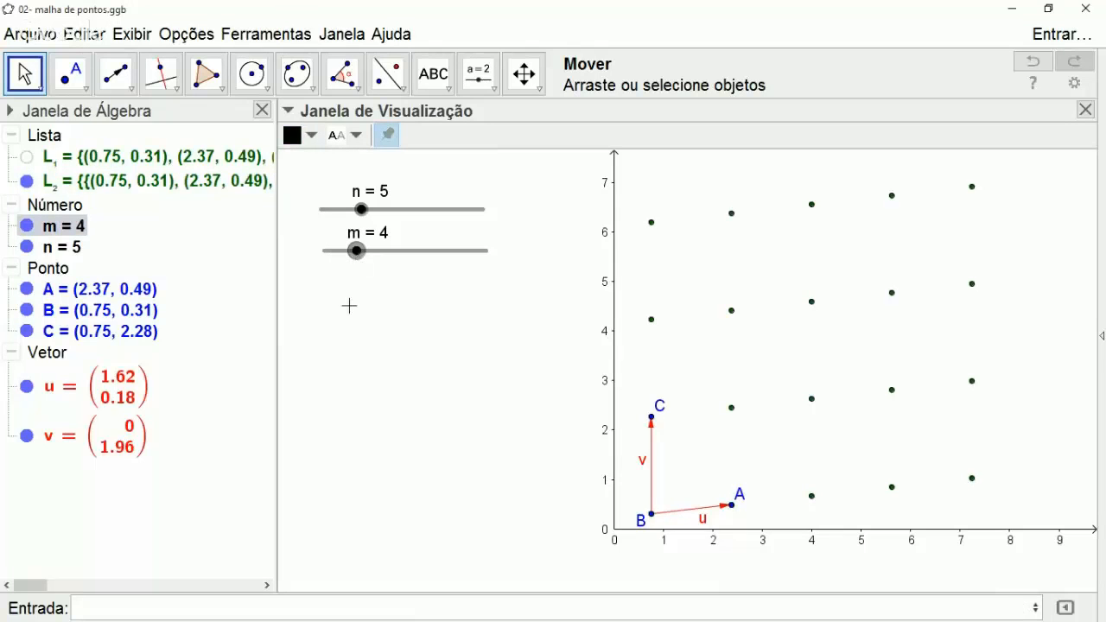
click(69, 188)
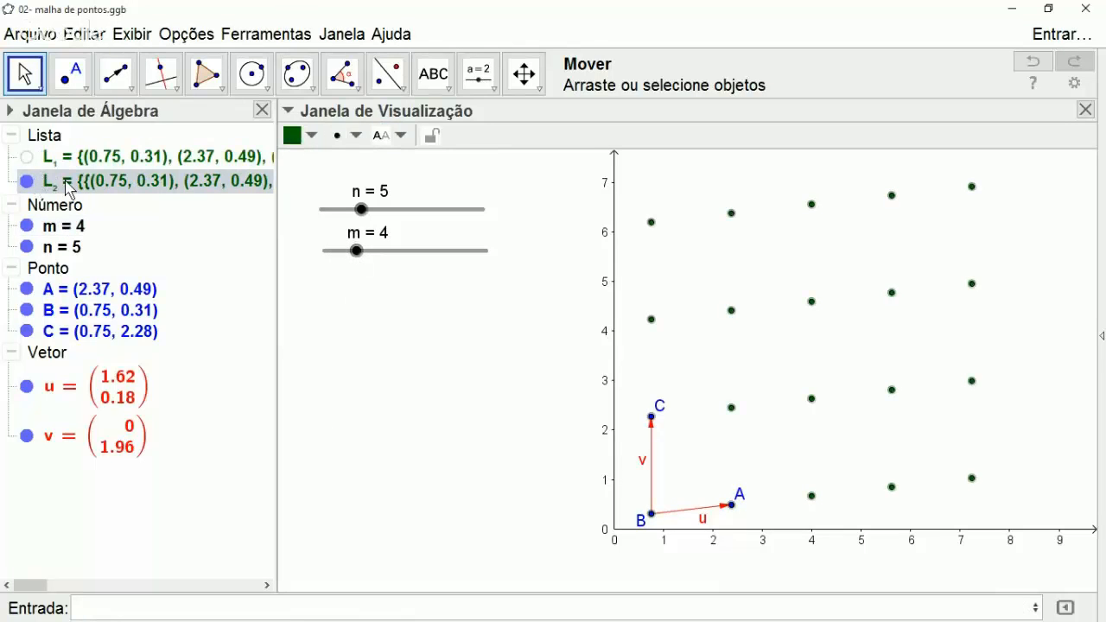
Make the points of list L_2 red and larger, hide the styling options, and widen the algebra view slightly.
click(309, 135)
click(293, 162)
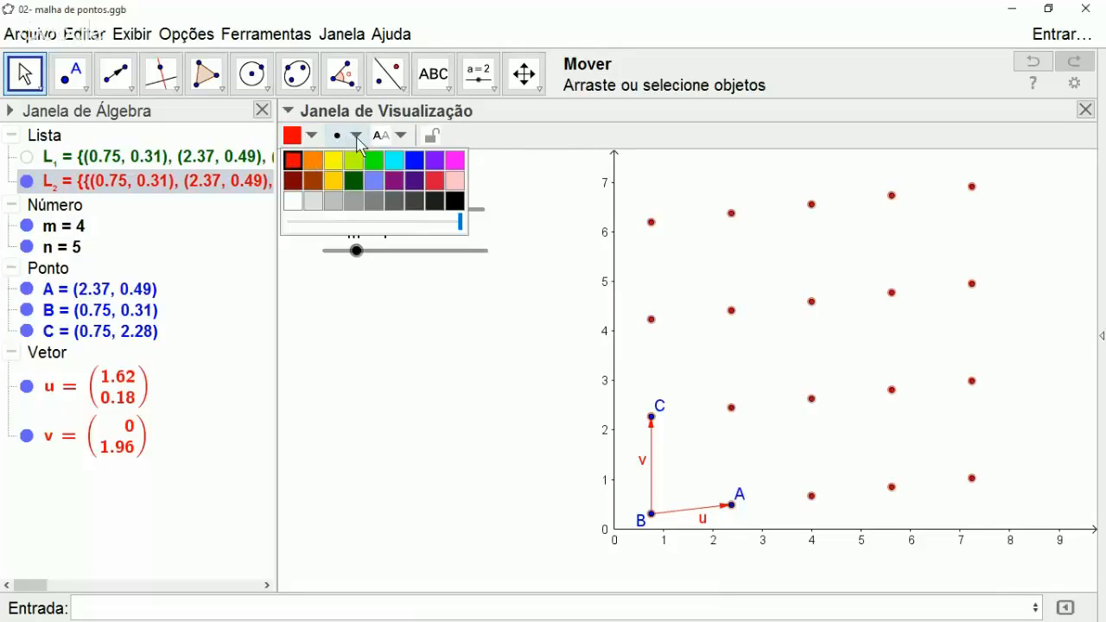
click(354, 136)
drag(367, 207, 385, 214)
click(288, 111)
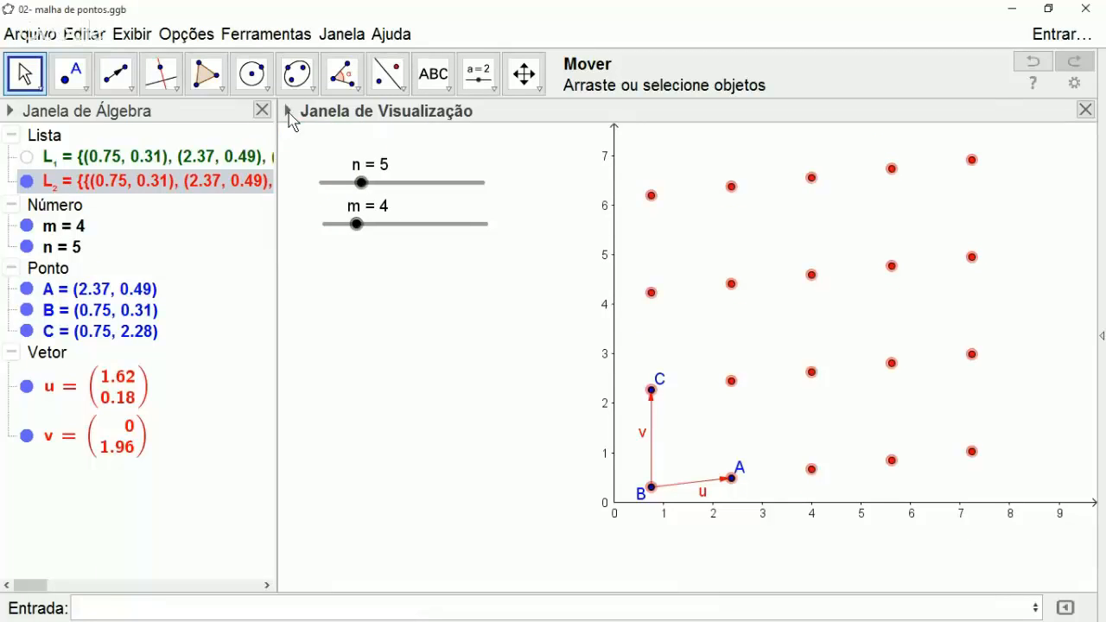
drag(271, 291, 310, 299)
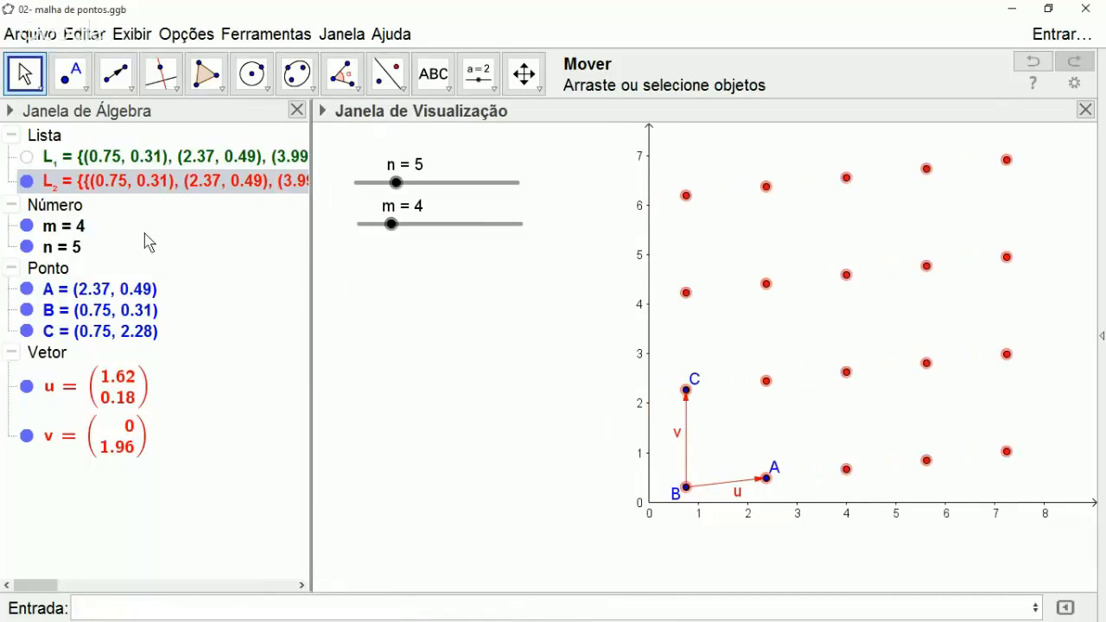
Redefine list L_2 as Concatenar[Sequência[Transladar[L_1, Vetor[v i]], i, 0, m - 1]] to flatten it into a single list of points.
double_click(108, 191)
drag(350, 341, 214, 339)
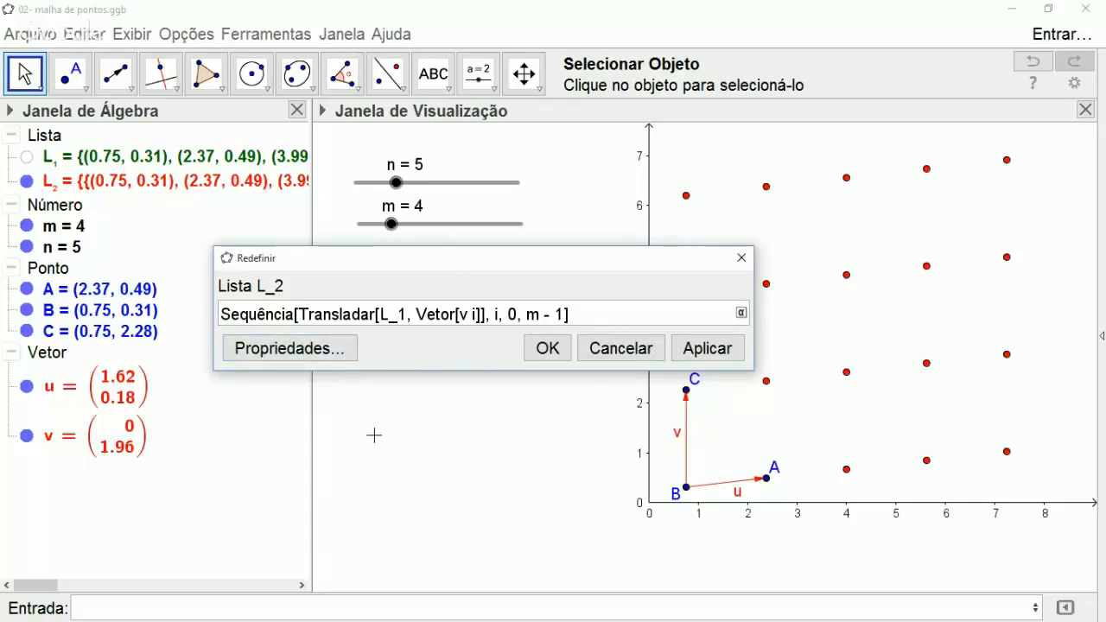
text(Concat)
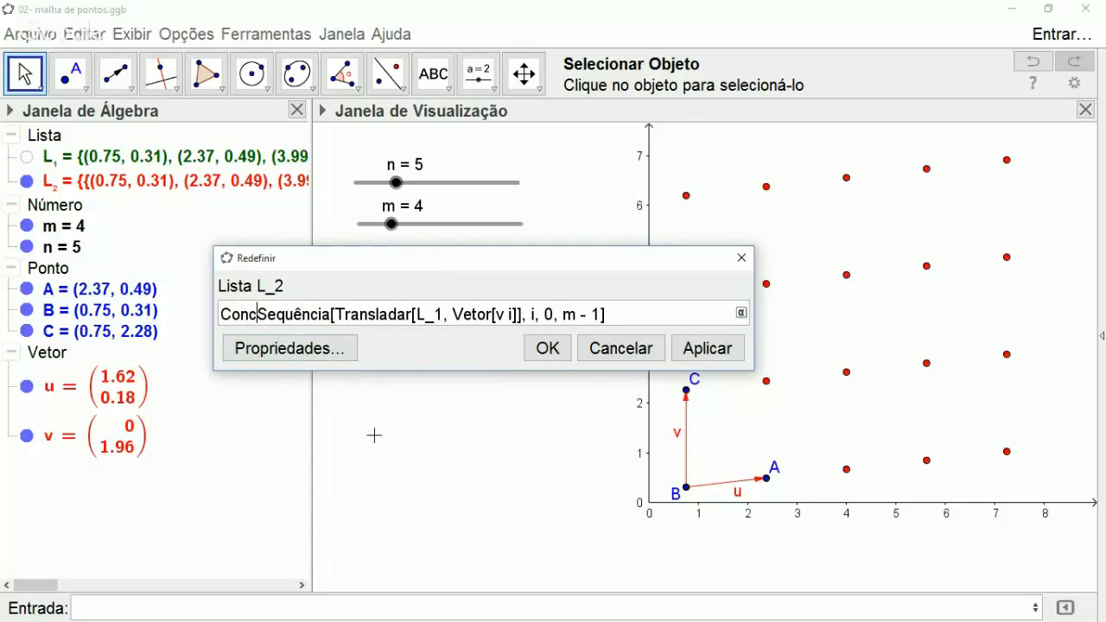
text(enar)
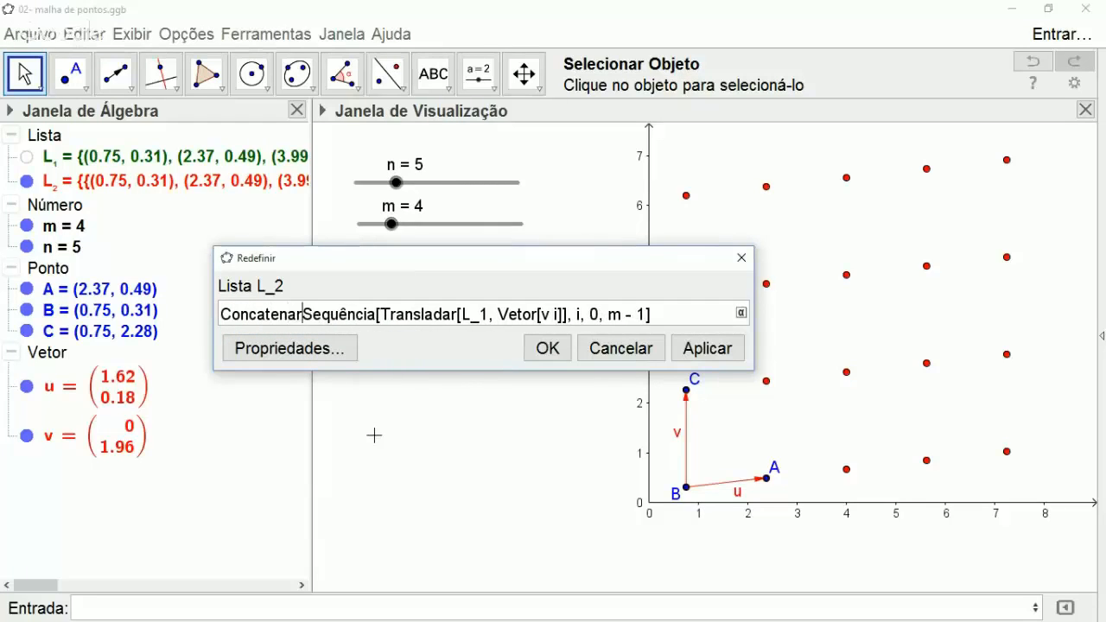
text([)
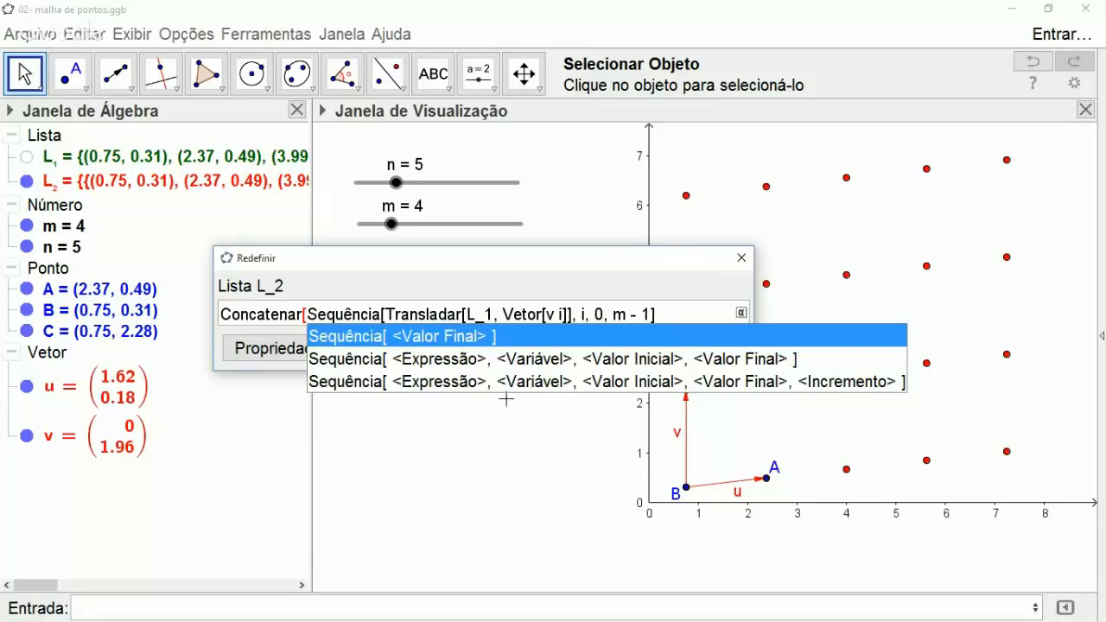
click(667, 313)
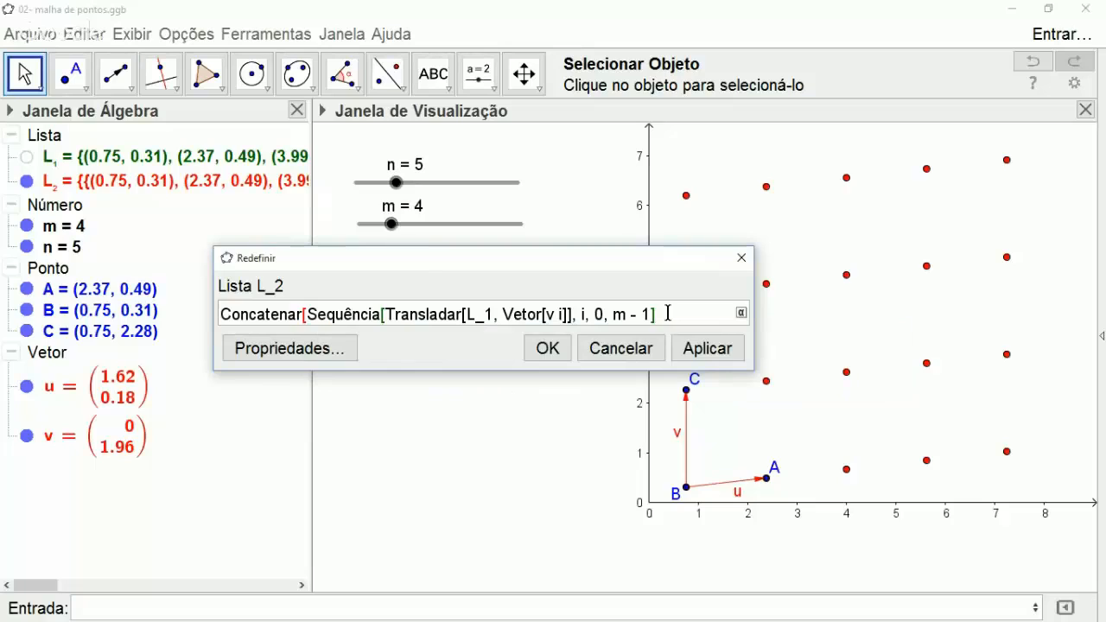
text(])
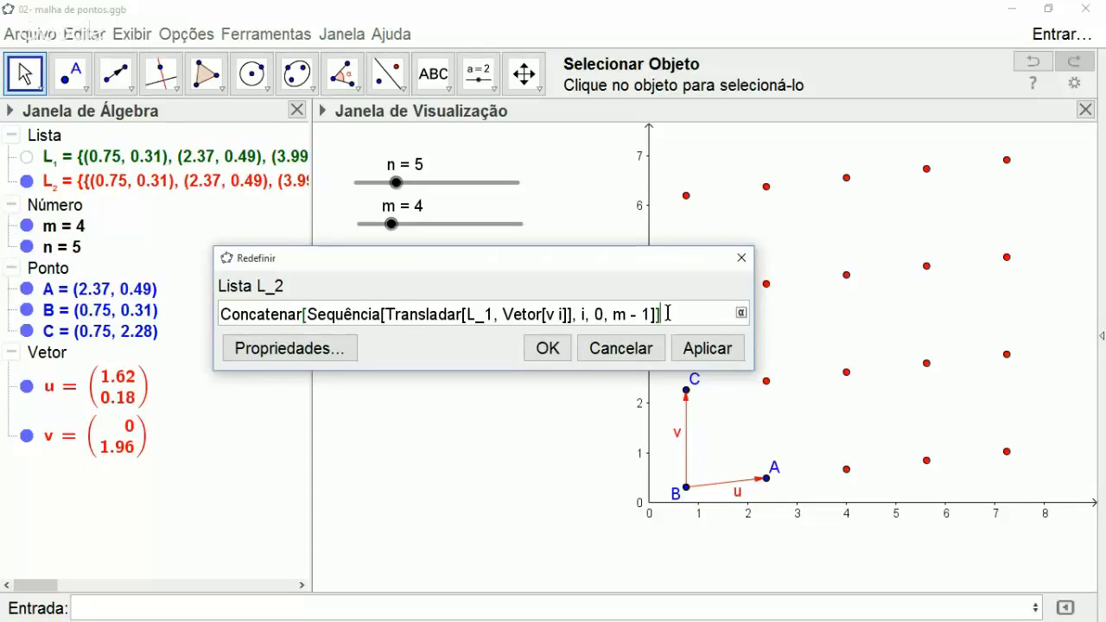
click(545, 348)
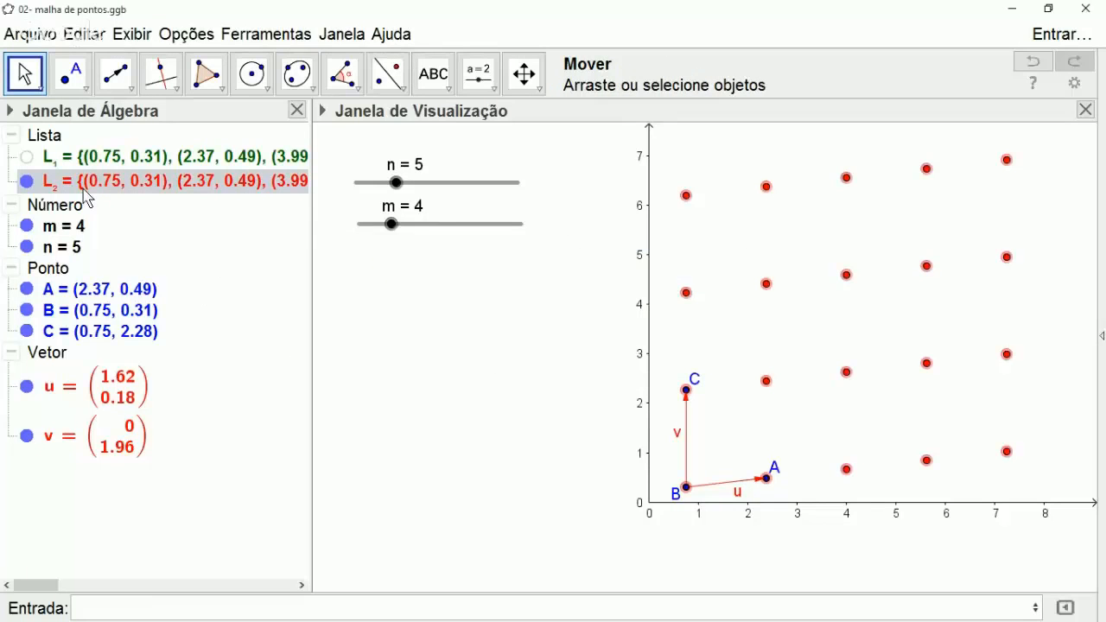
mouse_move(87, 196)
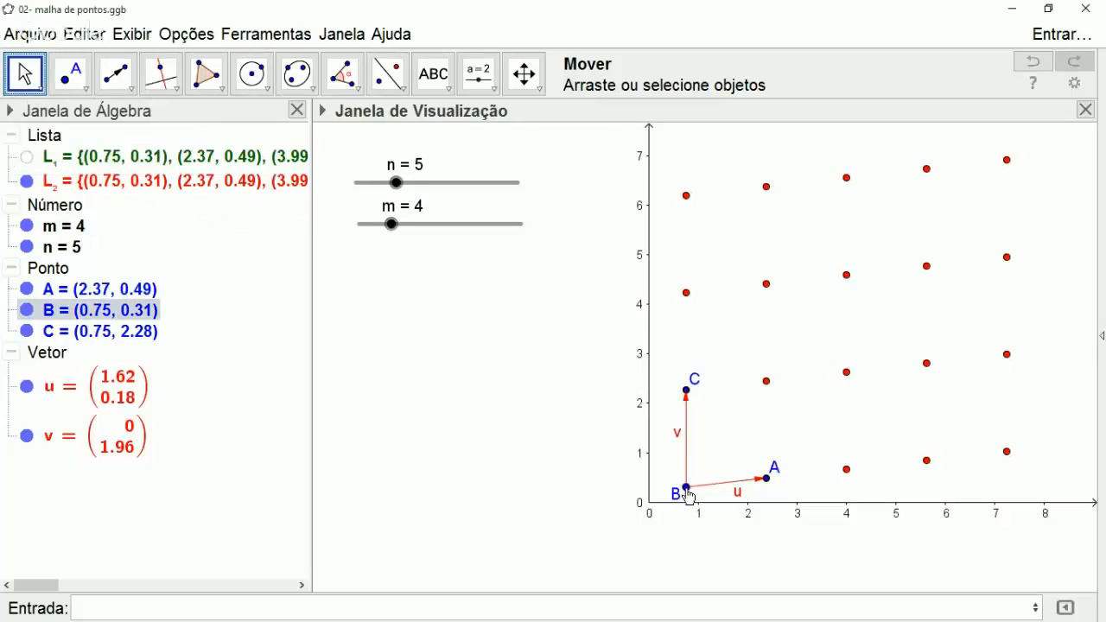
Move B to (0, 0), A to (1, 0) and C to (0, 1), and set the sliders to n = 8 and m = 7.
drag(689, 495, 655, 510)
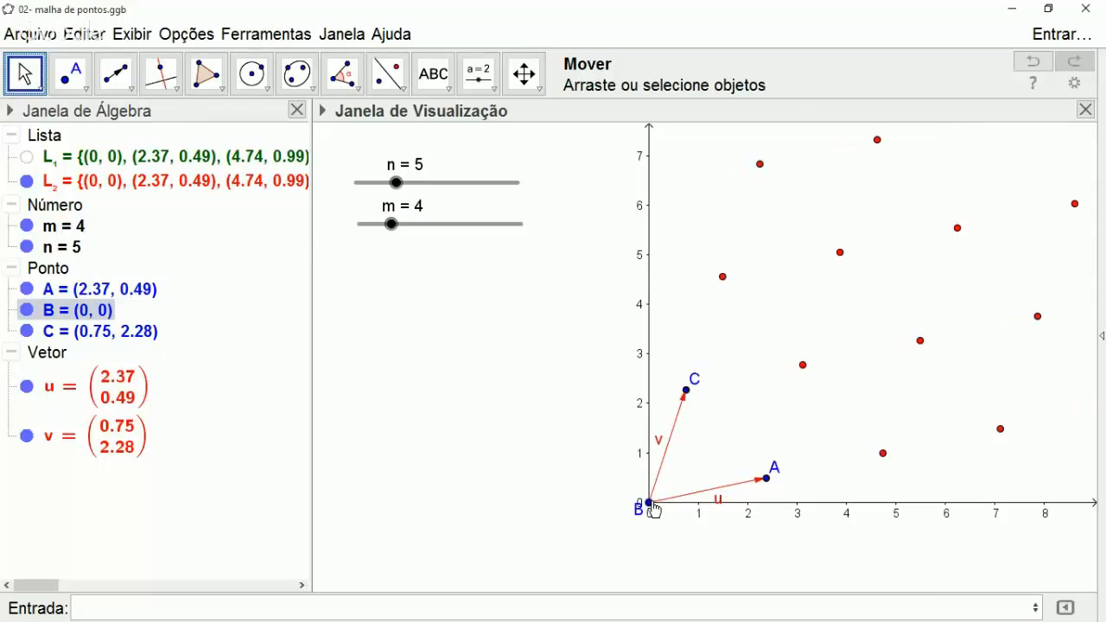
drag(769, 484, 703, 510)
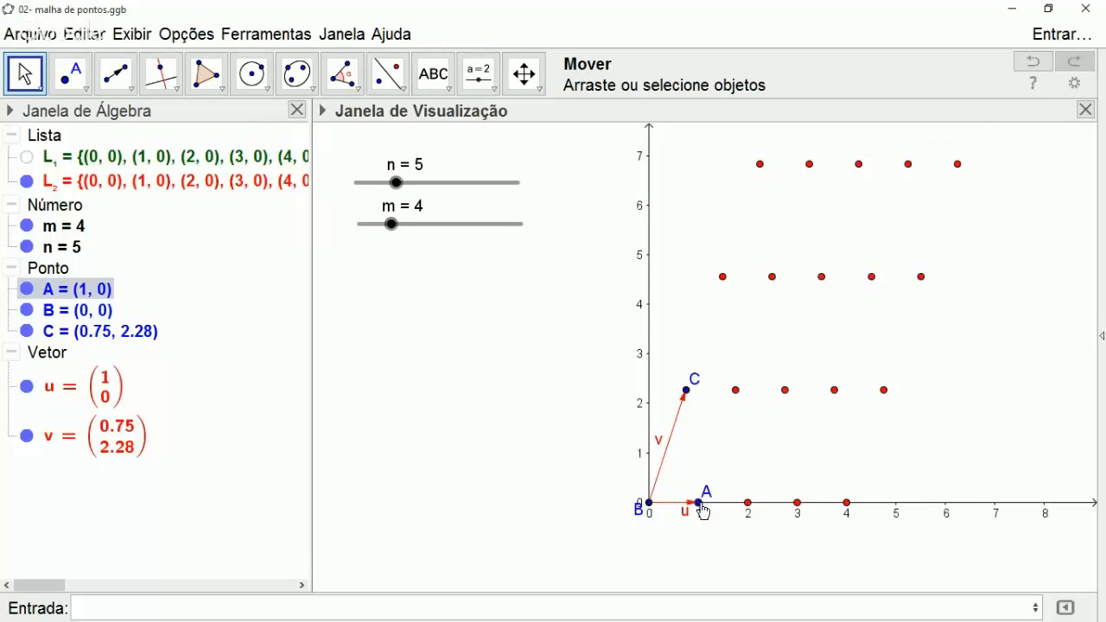
drag(688, 393, 653, 461)
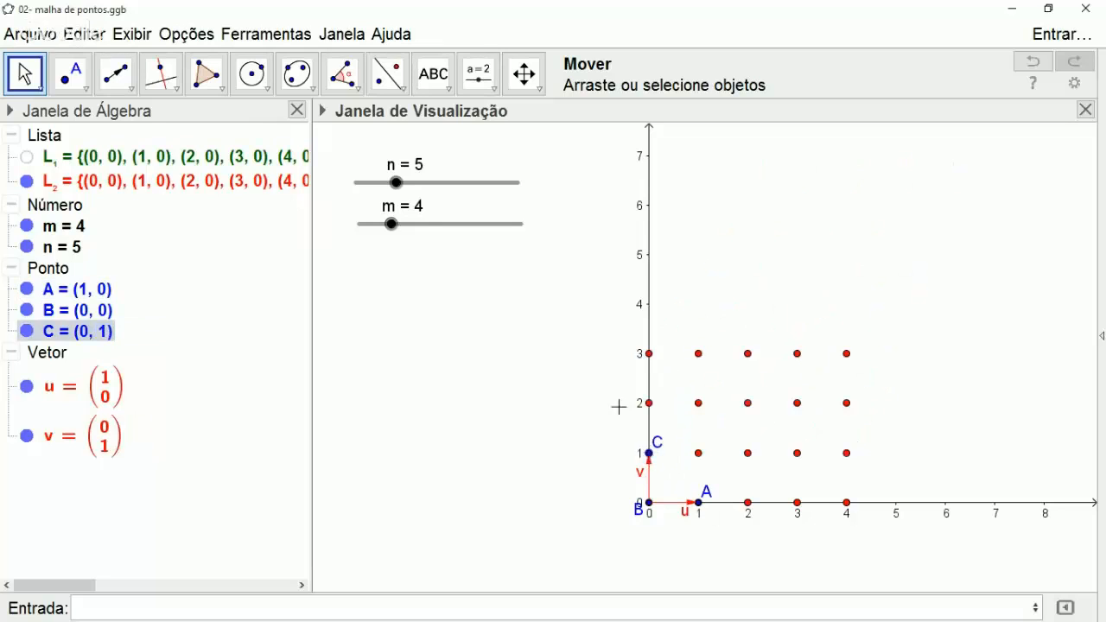
drag(394, 226, 420, 240)
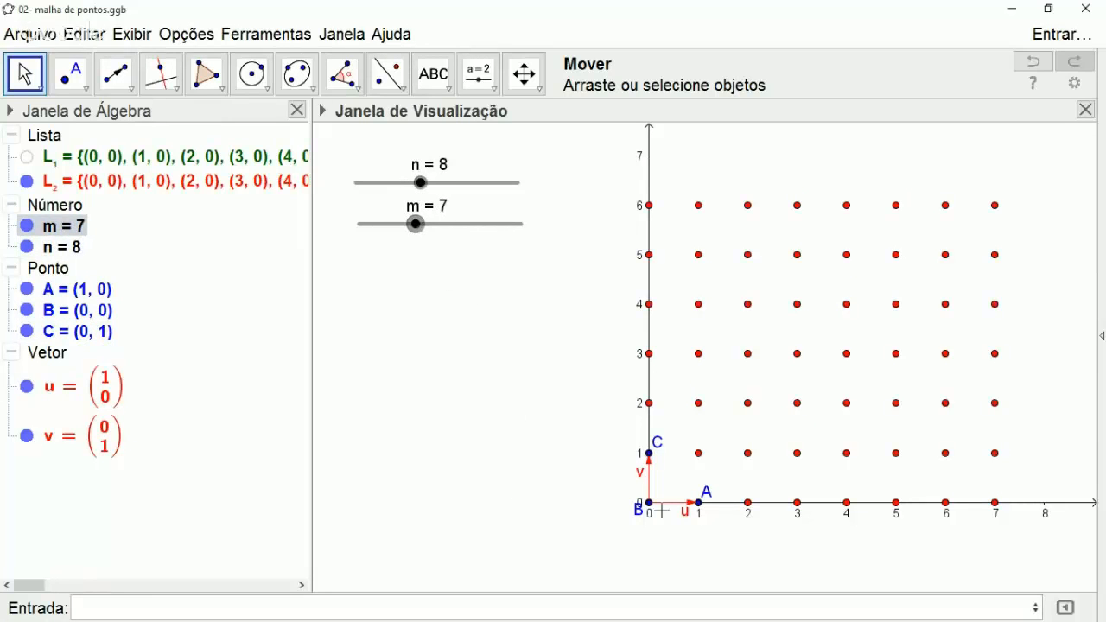
Test the grid by shifting points C and A slightly, returning them to (0, 1) and (1, 0).
click(654, 464)
drag(654, 464, 666, 458)
click(696, 505)
mouse_move(697, 504)
mouse_down()
mouse_move(749, 506)
mouse_move(704, 510)
mouse_up()
drag(665, 457, 651, 464)
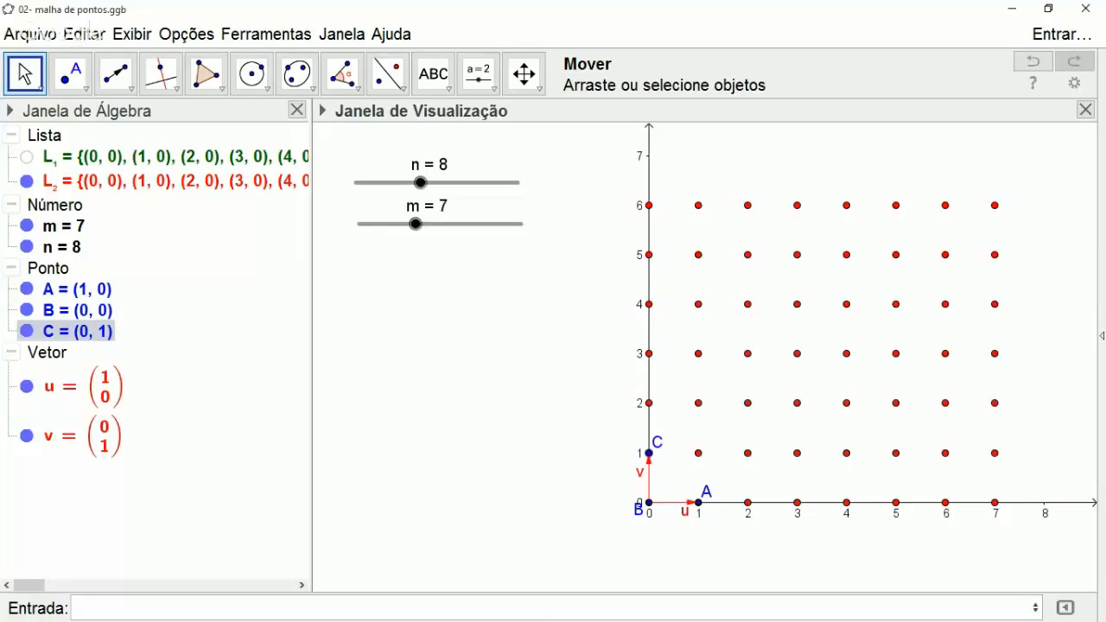
Start a Polígono command with Elemento[L_2, 10] as its first vertex and remove the remaining point placeholders.
click(507, 605)
text(pol)
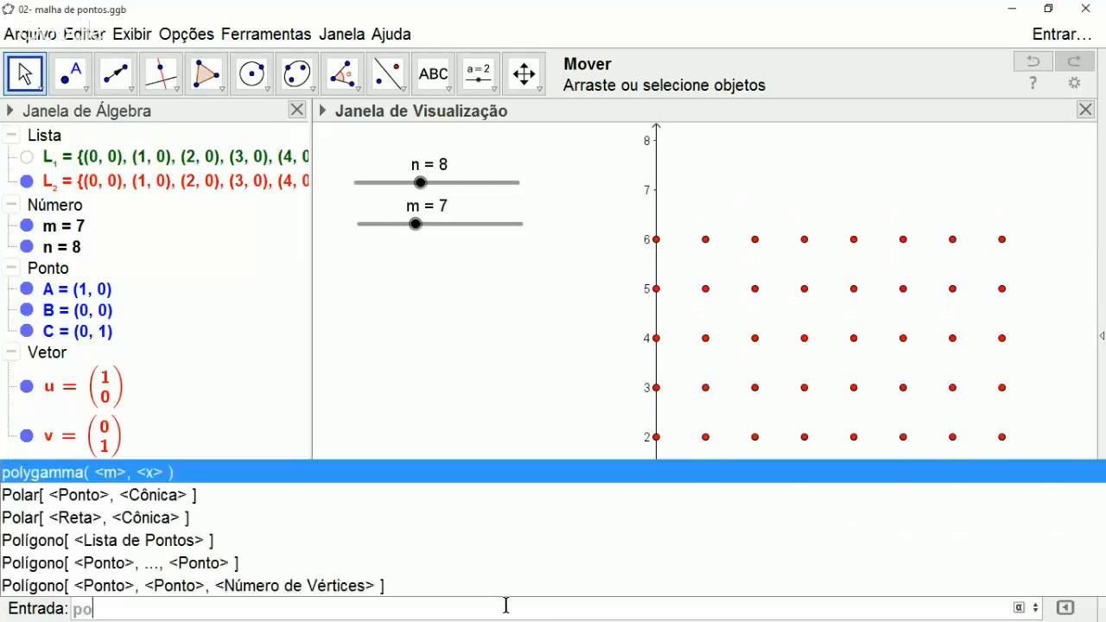
click(100, 571)
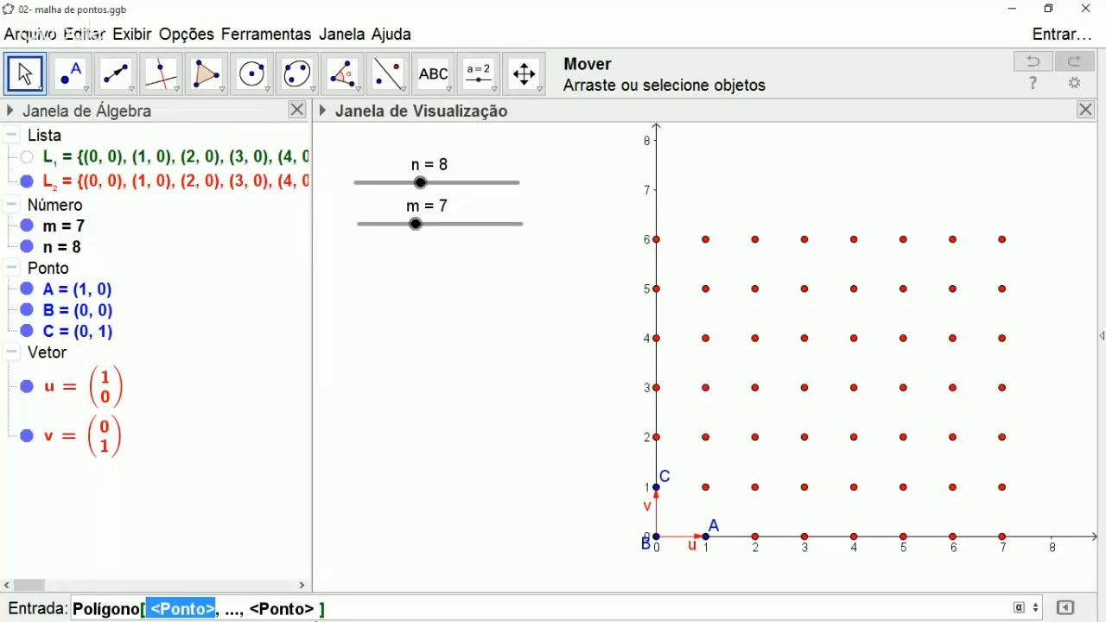
text(Elemen)
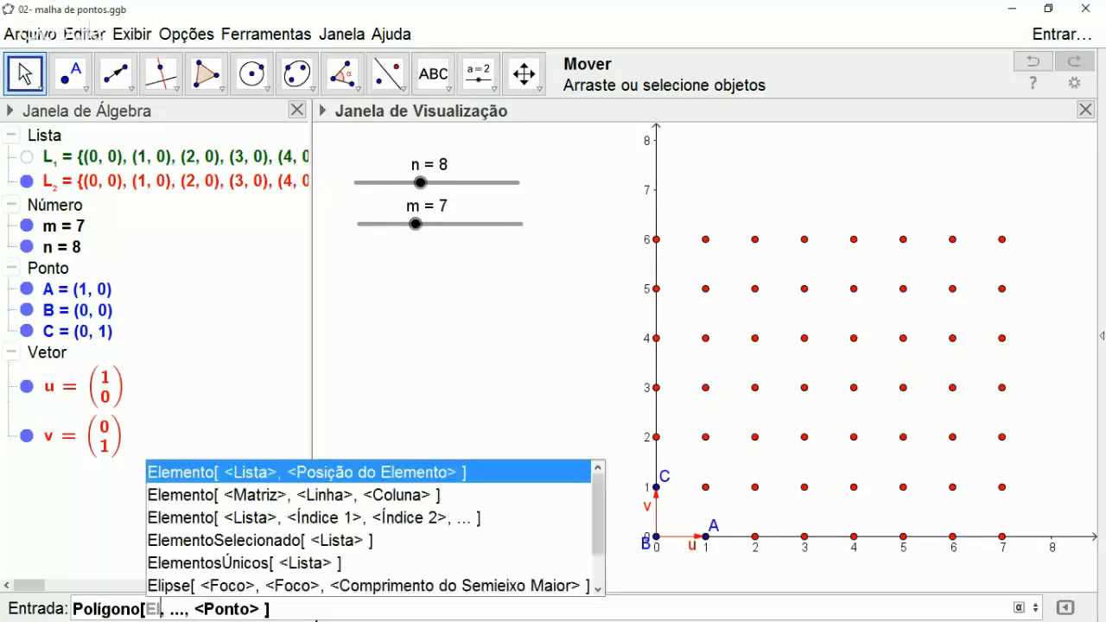
text(to)
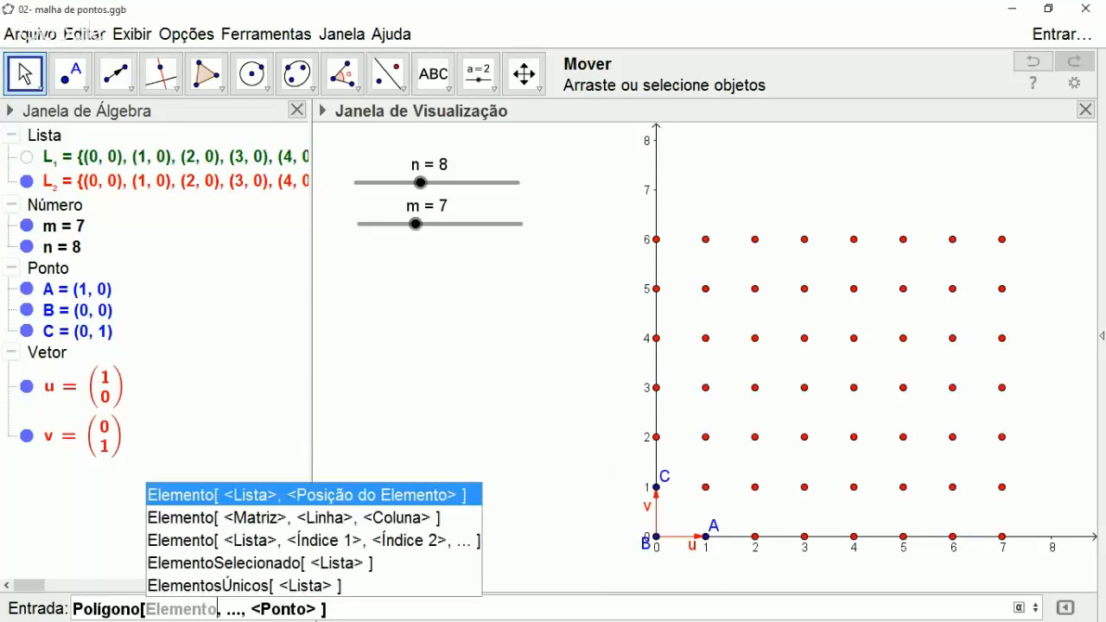
text([L_2)
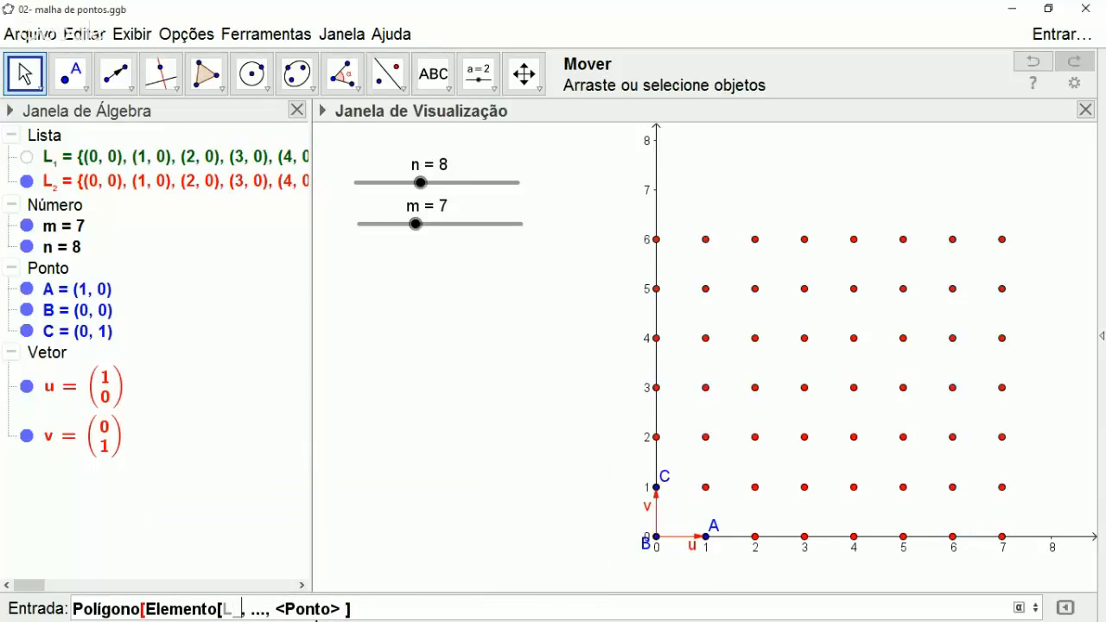
key(Tab)
text(10)
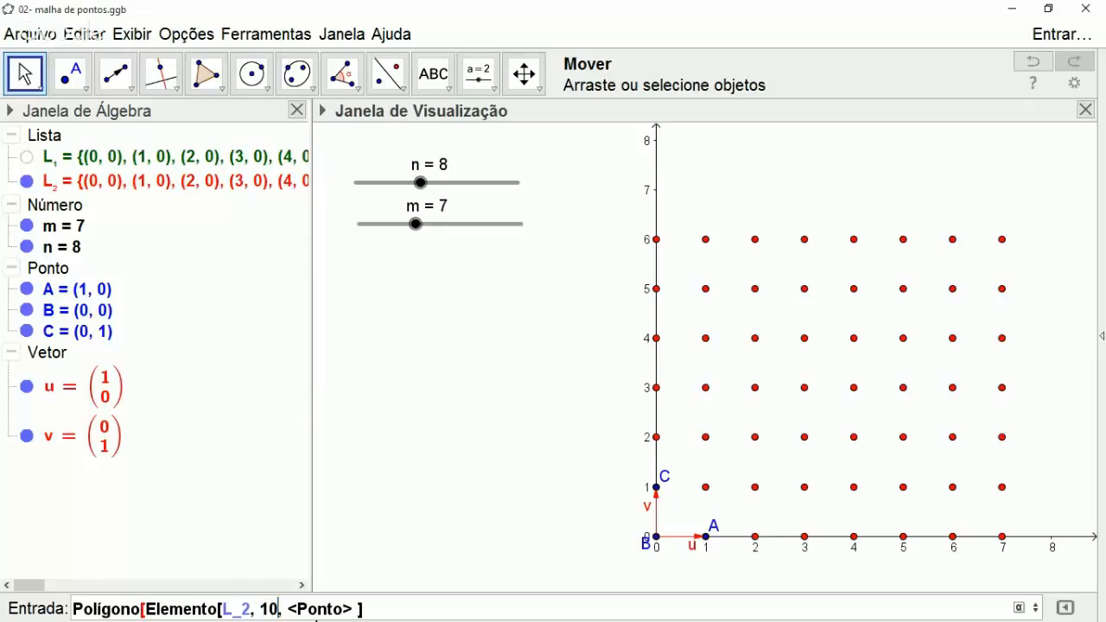
key(Delete)
key(Delete)
key(Delete)
key(Delete)
key(Delete)
key(Delete)
key(Delete)
key(Delete)
key(Delete)
key(Delete)
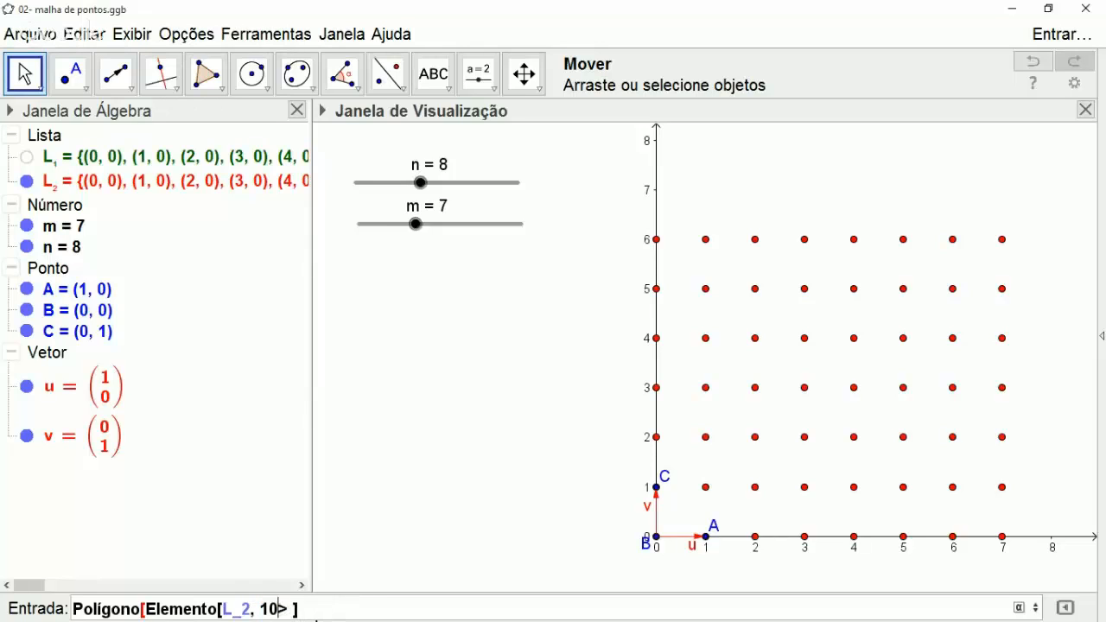
text(])
Copy Elemento[L_2, 10] and add it two more times as the second and third vertices of the Polígono command.
double_click(147, 610)
key(ctrl+c)
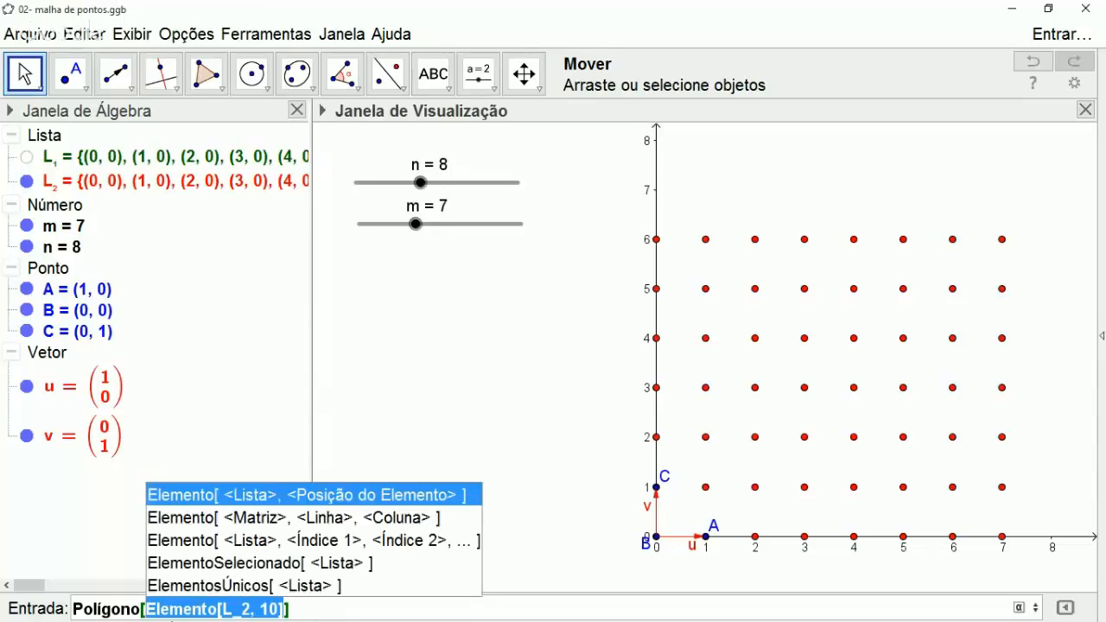
click(286, 610)
text(,)
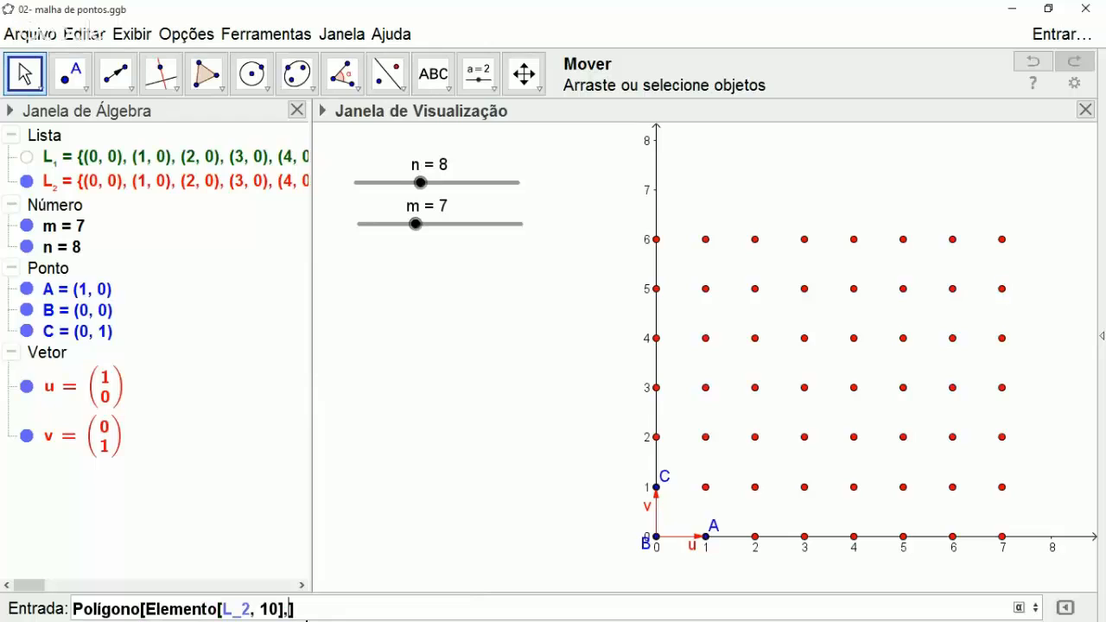
key(ctrl+v)
text(,)
key(ctrl+v)
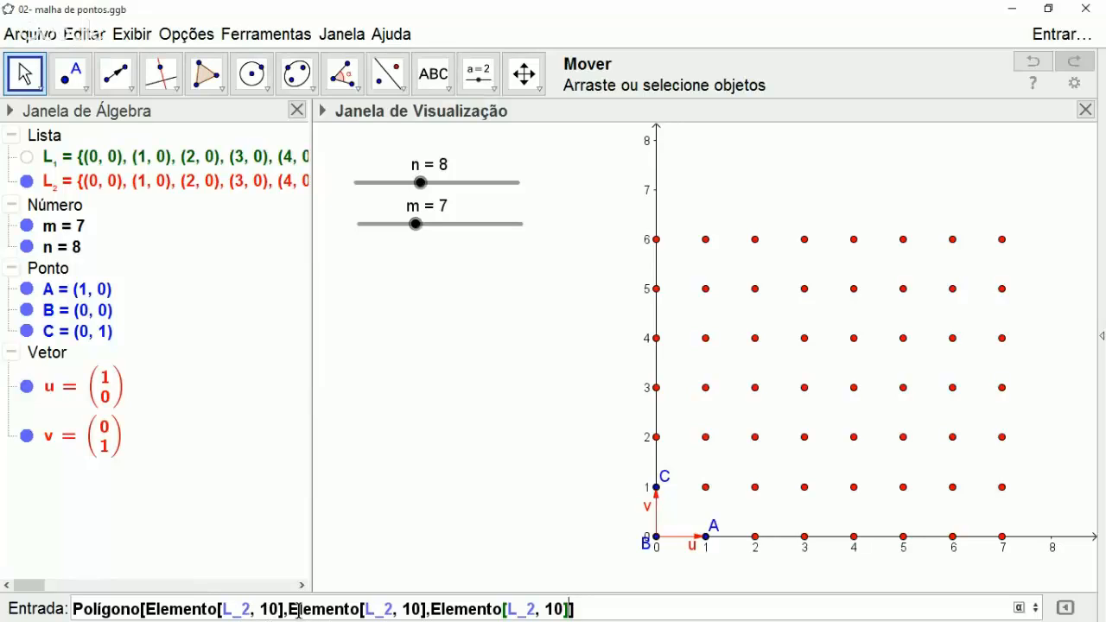
Change the second and third vertex positions to 17 and 25 and create the triangle from the L_2 elements.
click(417, 608)
key(shift+Left)
text(7)
drag(563, 610, 547, 610)
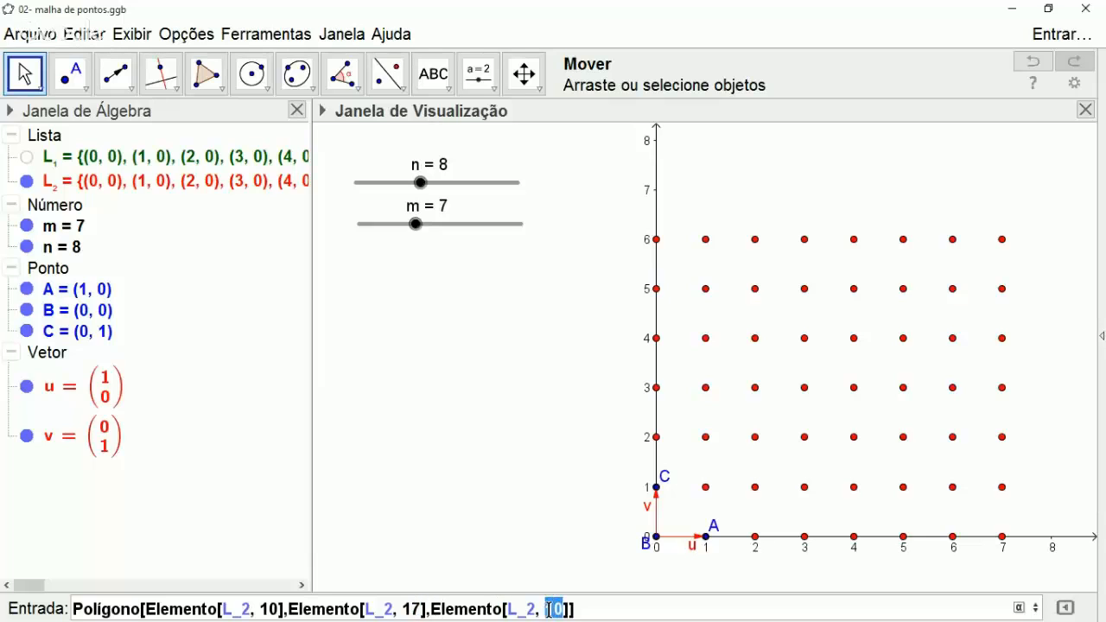
text(25)
key(Return)
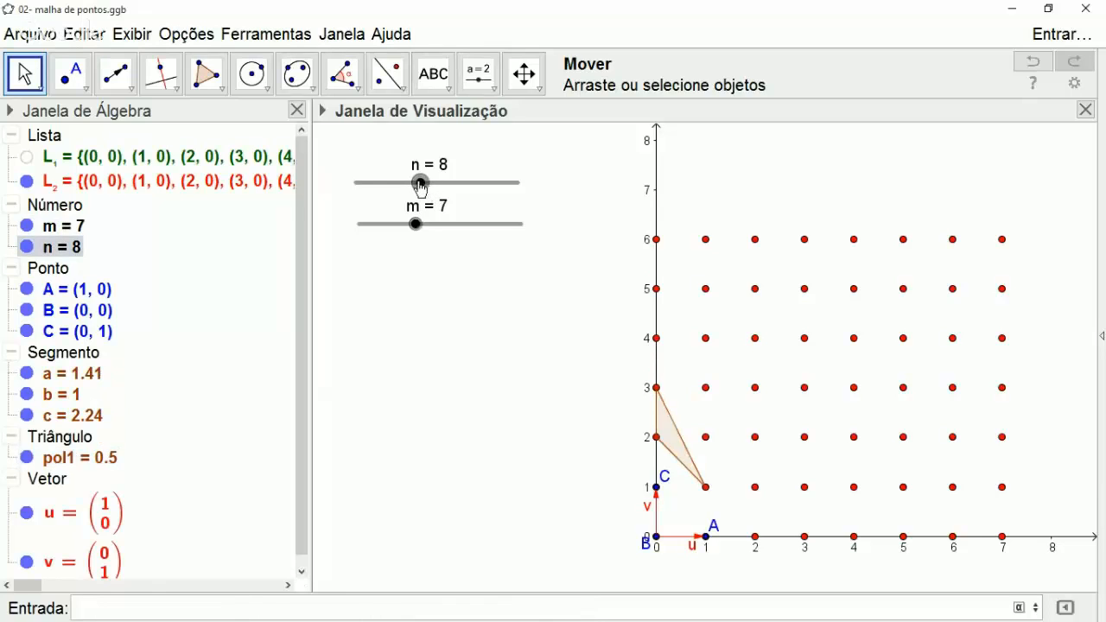
Vary sliders n and m to test how the triangle follows the grid, ending with n at 5 and m at 7.
drag(421, 183, 403, 183)
mouse_move(416, 224)
mouse_down()
mouse_move(440, 225)
mouse_move(416, 225)
mouse_up()
click(404, 183)
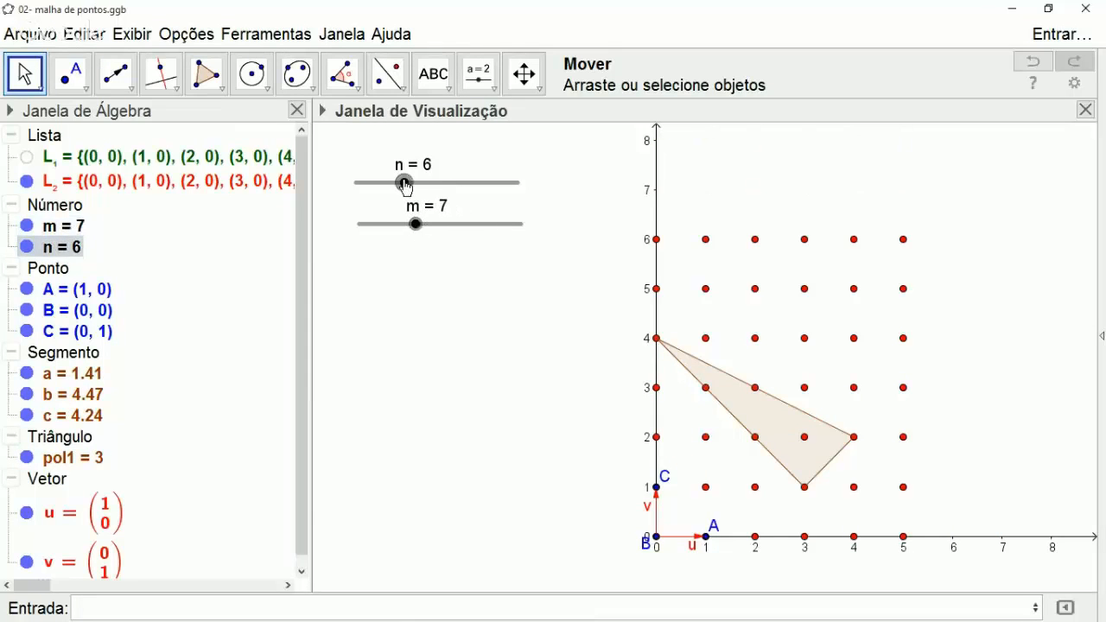
drag(404, 184, 397, 184)
click(419, 226)
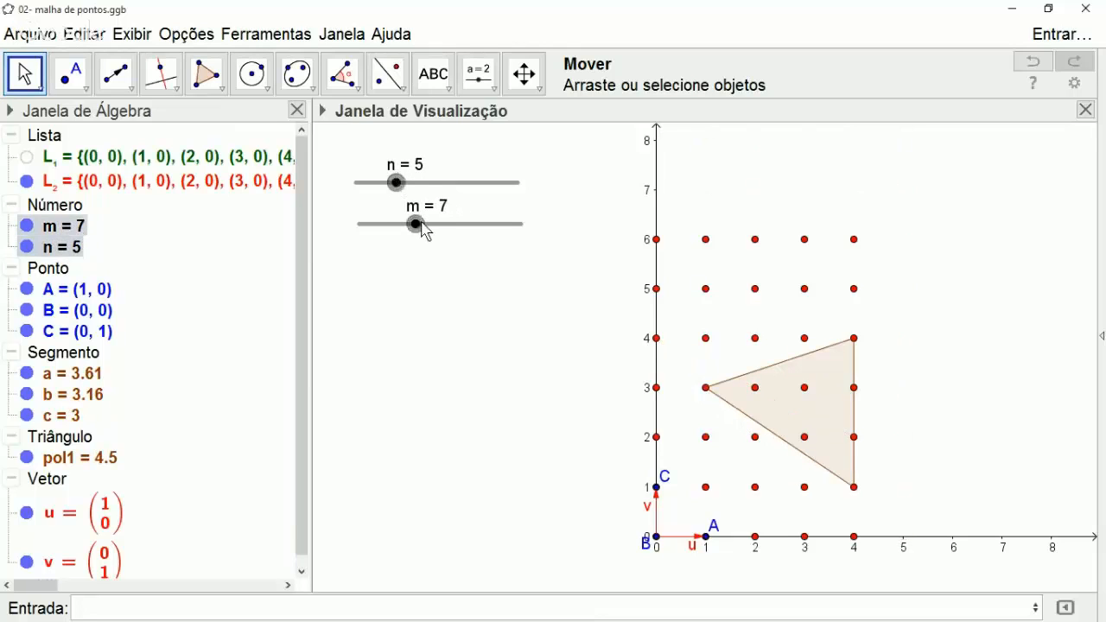
mouse_move(422, 230)
mouse_down()
mouse_move(435, 227)
mouse_move(417, 230)
mouse_up()
click(395, 184)
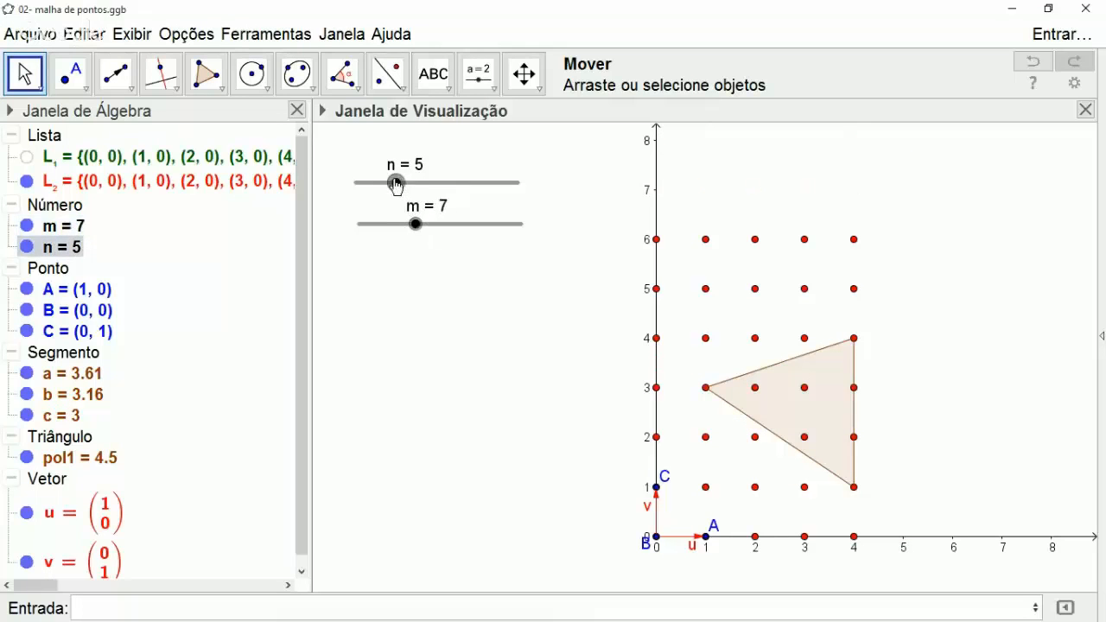
drag(396, 184, 395, 182)
mouse_move(416, 225)
mouse_down()
mouse_move(425, 230)
mouse_move(415, 230)
mouse_up()
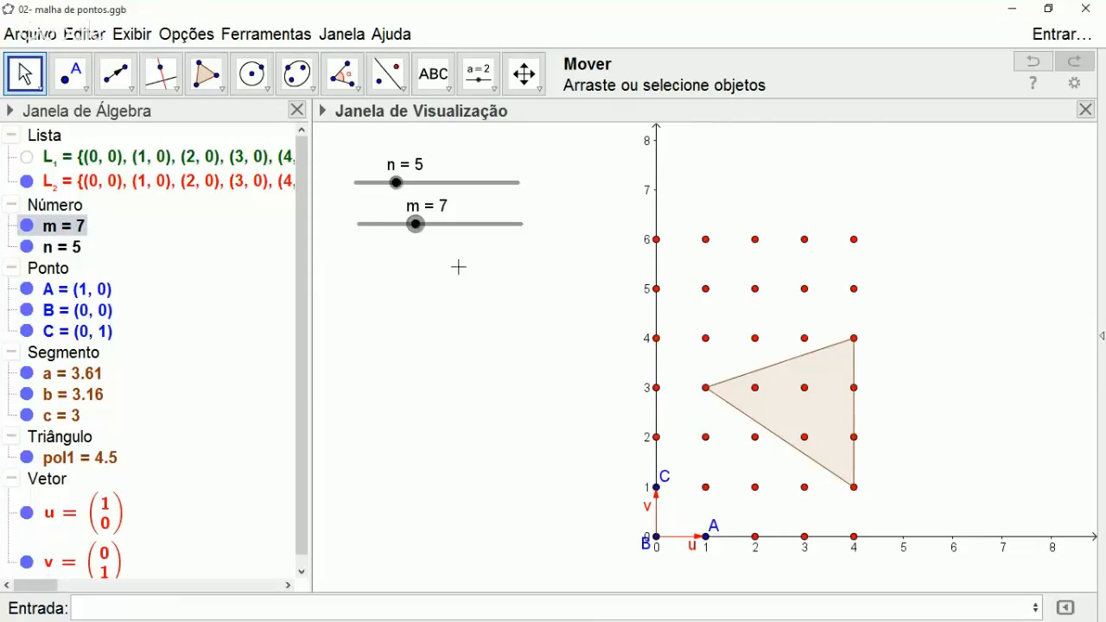
Move point A to about (1.06, 0.56) and point C to about (0.31, 0.94) to skew the grid and triangle.
drag(657, 488, 676, 484)
drag(707, 539, 674, 499)
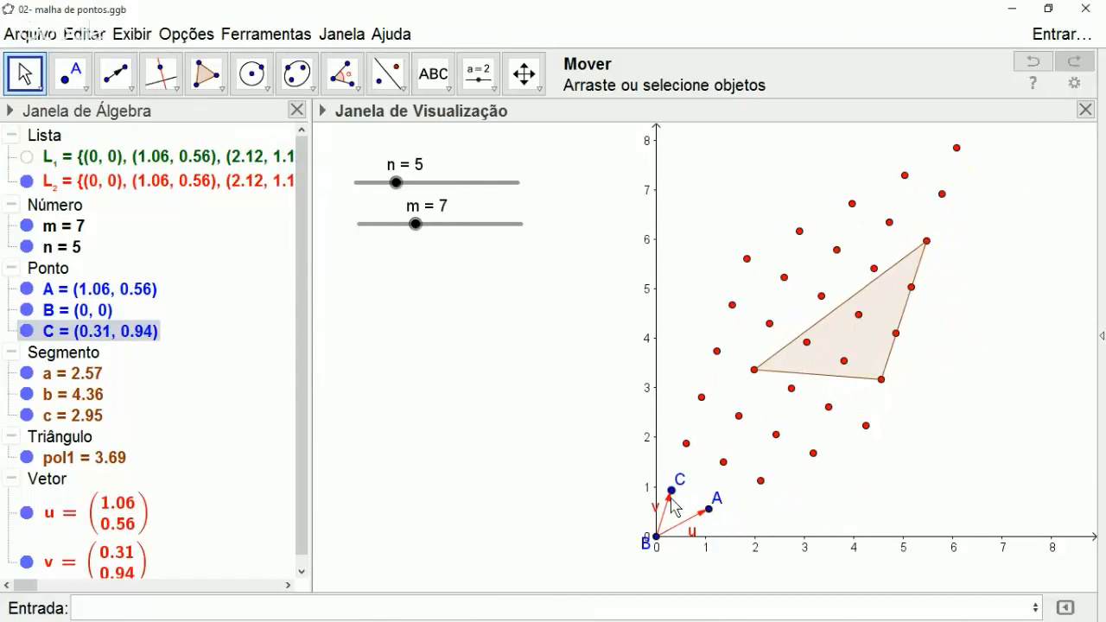